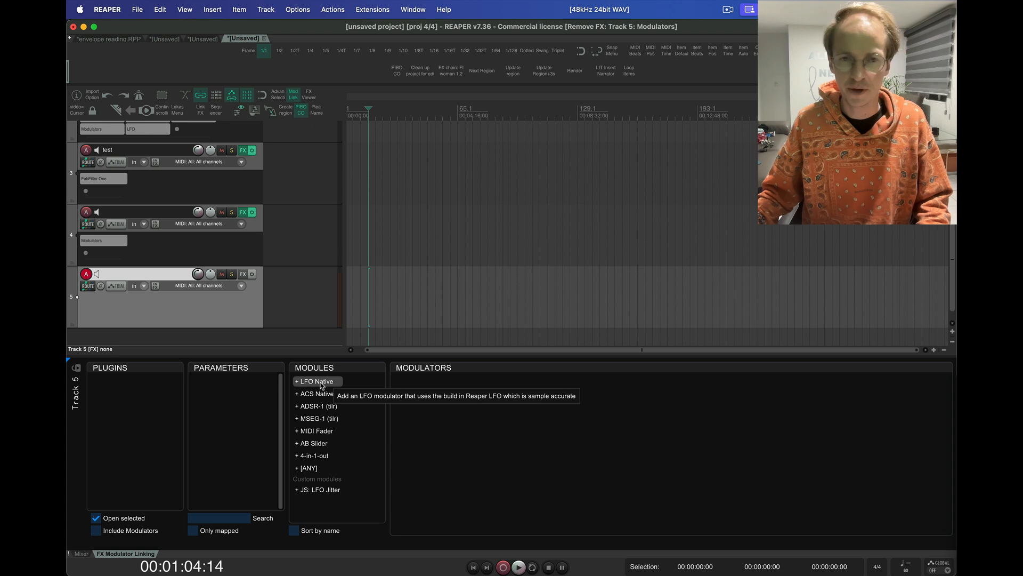
Step: Add an MSEG-1 (tilr) modulator to track 5 and set its Min baseline to 50
{"action": "left_click", "coordinate": [320, 419]}
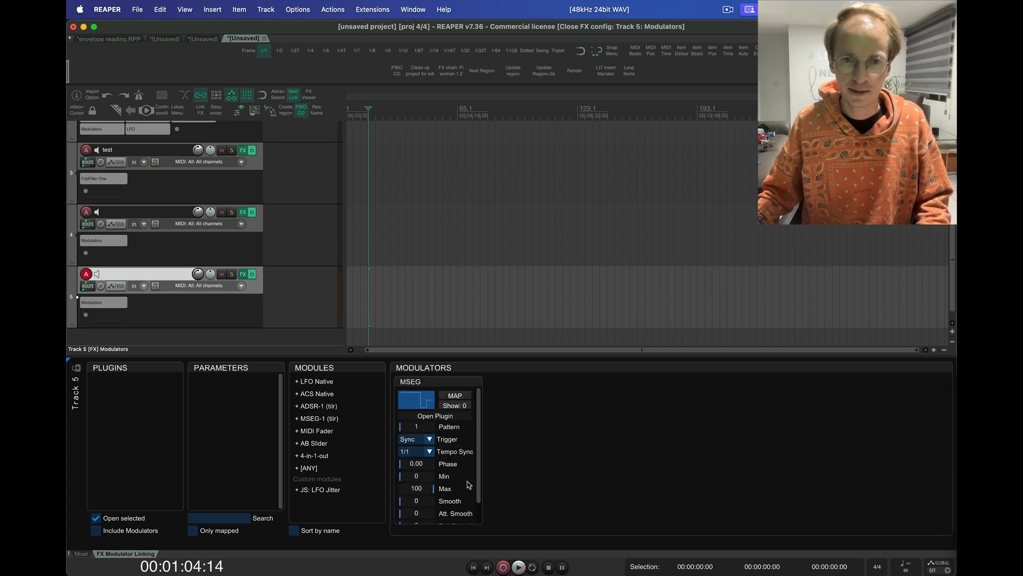
{"action": "scroll", "coordinate": [422, 479], "scroll_direction": "up", "scroll_amount": 3}
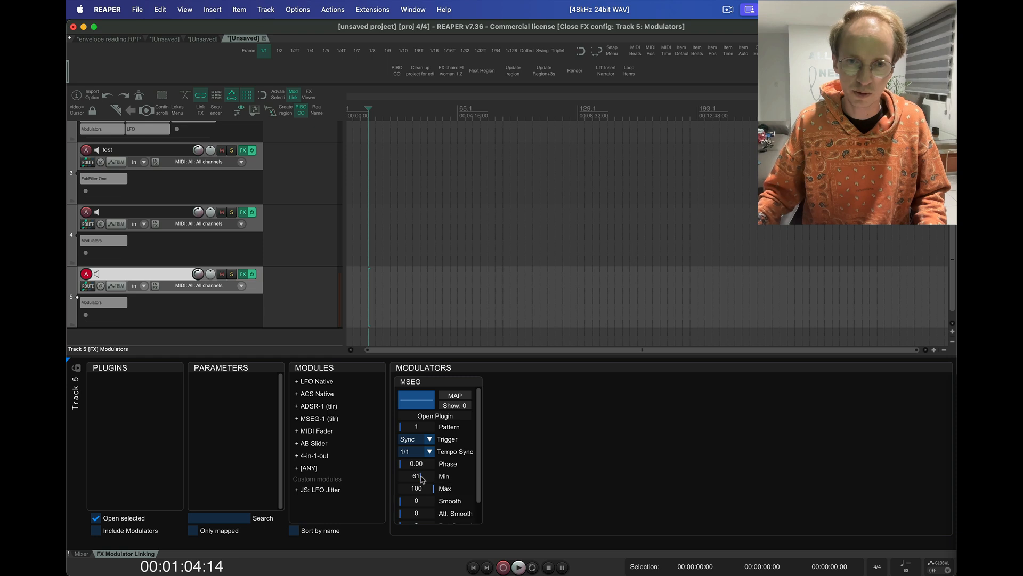
{"action": "scroll", "coordinate": [422, 478], "scroll_direction": "down", "scroll_amount": 7}
{"action": "scroll", "coordinate": [423, 479], "scroll_direction": "up", "scroll_amount": 7}
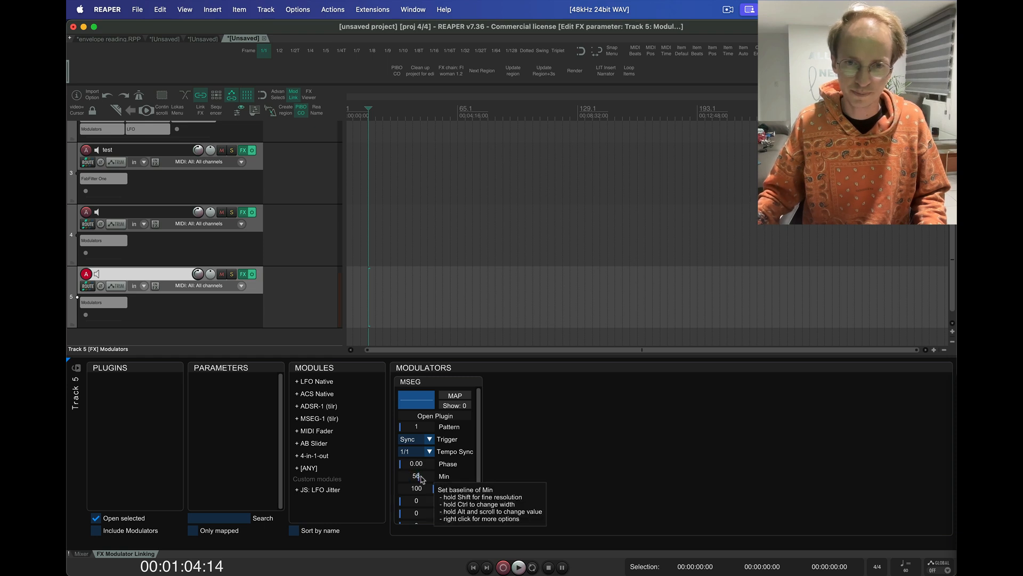
{"action": "scroll", "coordinate": [423, 478], "scroll_direction": "up", "scroll_amount": 6}
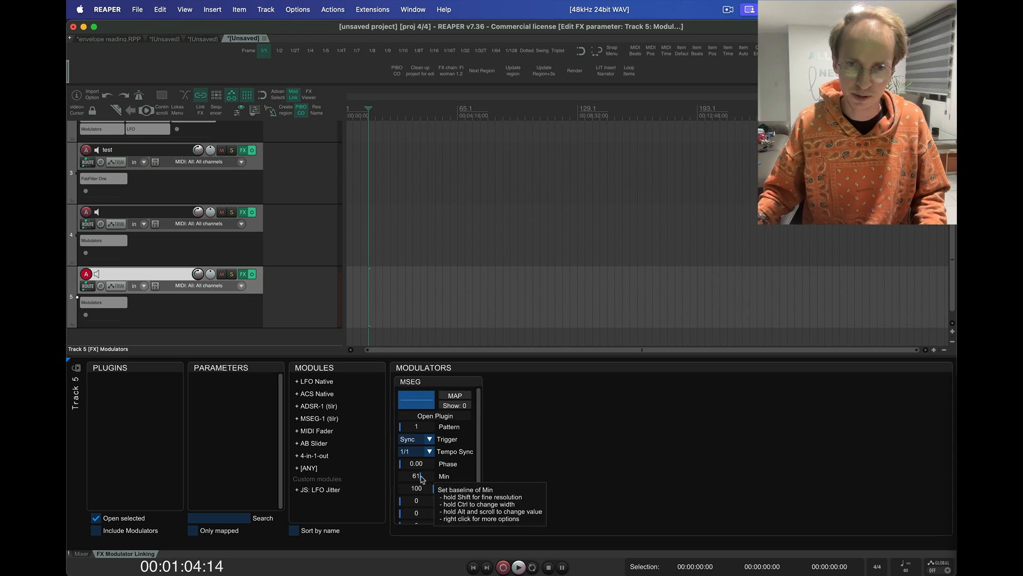
{"action": "scroll", "coordinate": [423, 479], "scroll_direction": "up", "scroll_amount": 3}
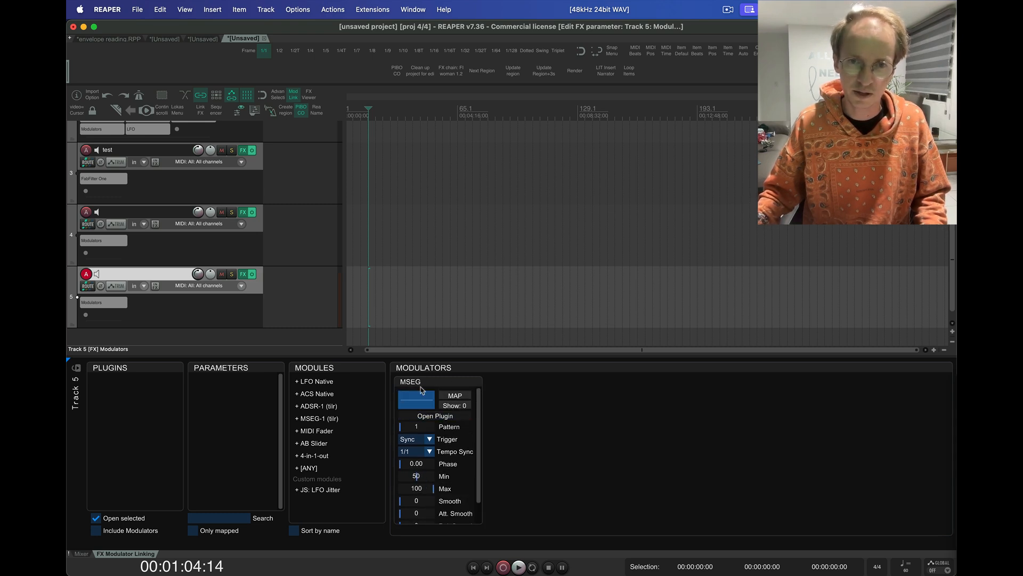
{"action": "scroll", "coordinate": [421, 472], "scroll_direction": "down", "scroll_amount": 1}
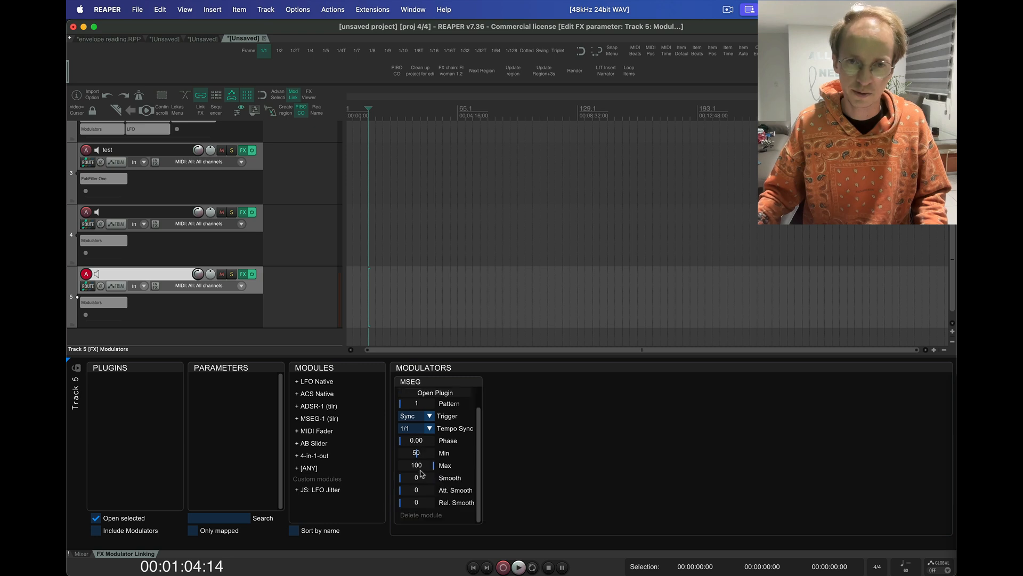
{"action": "scroll", "coordinate": [421, 473], "scroll_direction": "up", "scroll_amount": 1}
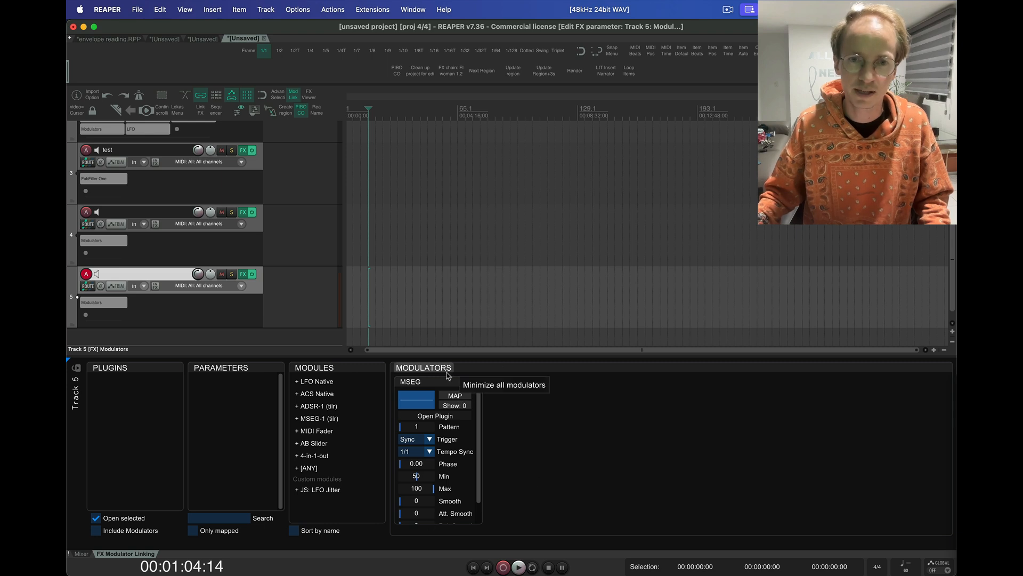
Step: Add an LFO Native modulator and map it to the MSEG's Min and Max parameters
{"action": "left_click", "coordinate": [318, 384]}
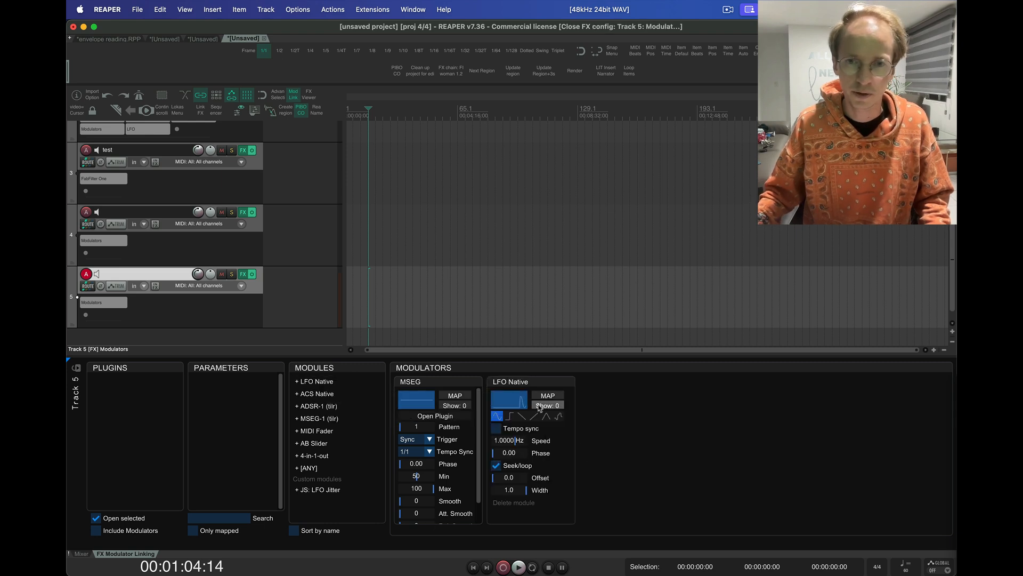
{"action": "left_click", "coordinate": [522, 398]}
{"action": "left_click", "coordinate": [525, 409]}
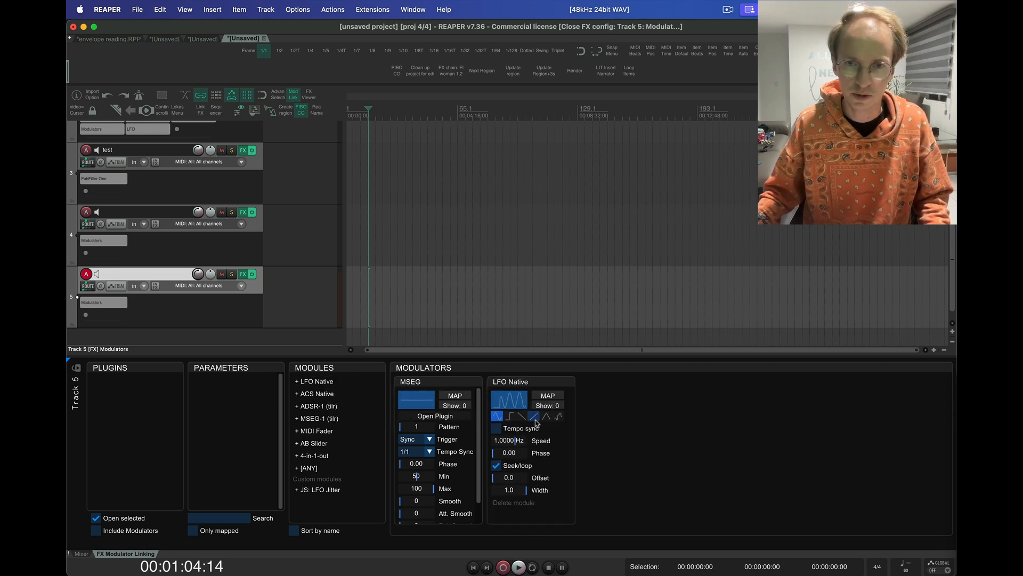
{"action": "left_click", "coordinate": [548, 395]}
{"action": "left_click", "coordinate": [433, 476]}
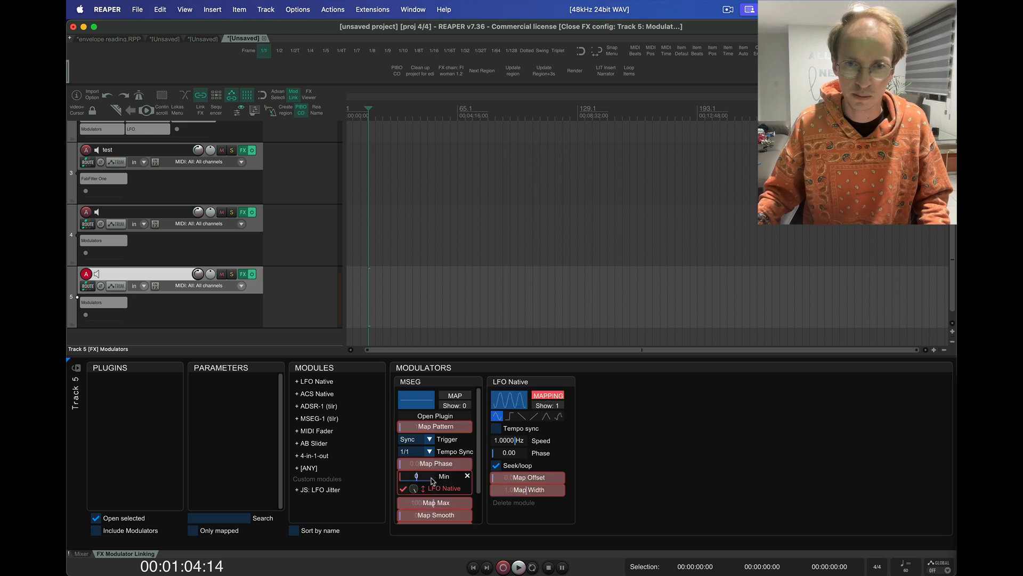
{"action": "left_click", "coordinate": [431, 505]}
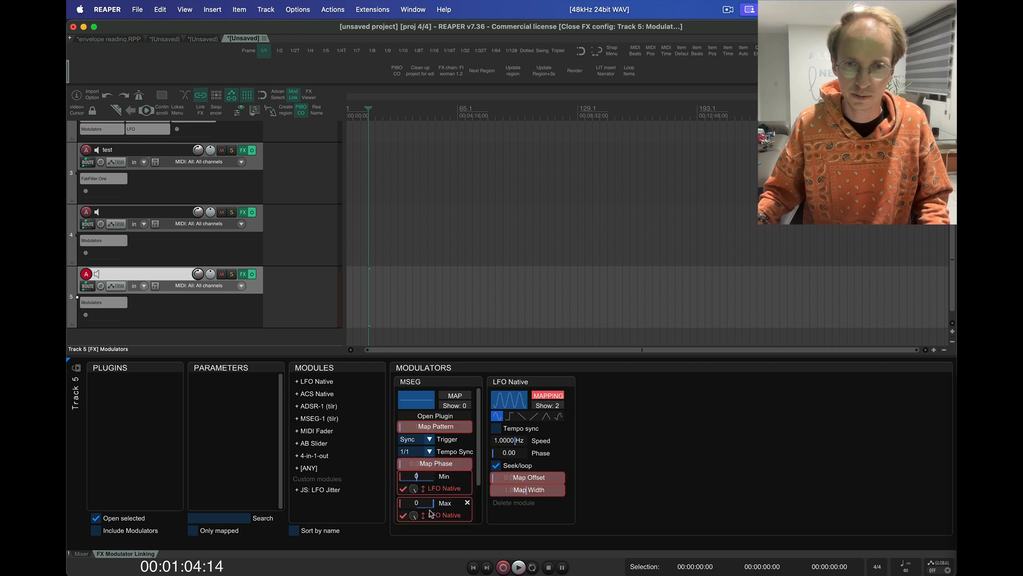
Step: Review the LFO Native's list of mapped parameters, end its mapping mode and hide the list
{"action": "left_click", "coordinate": [548, 405]}
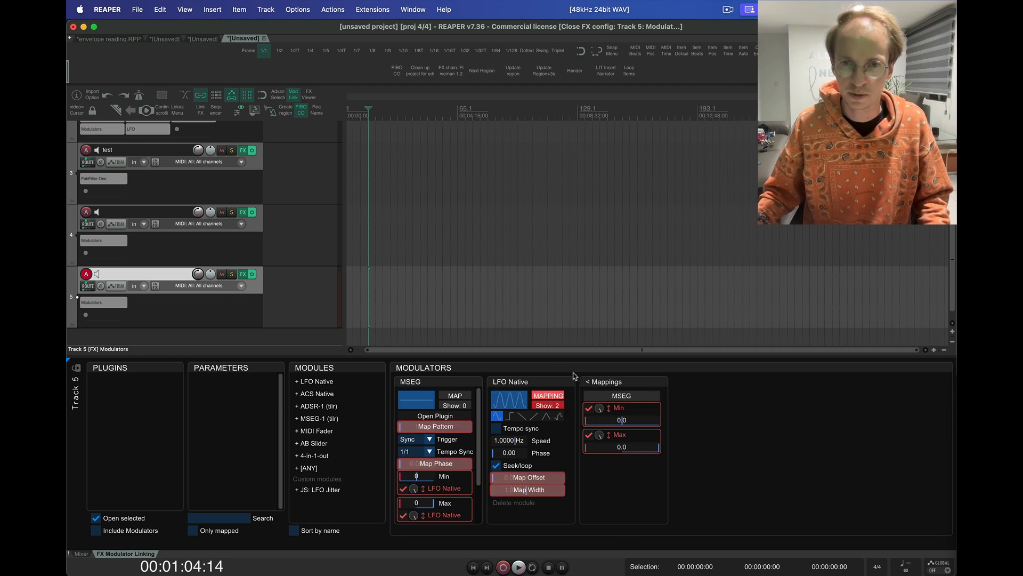
{"action": "left_click", "coordinate": [557, 405]}
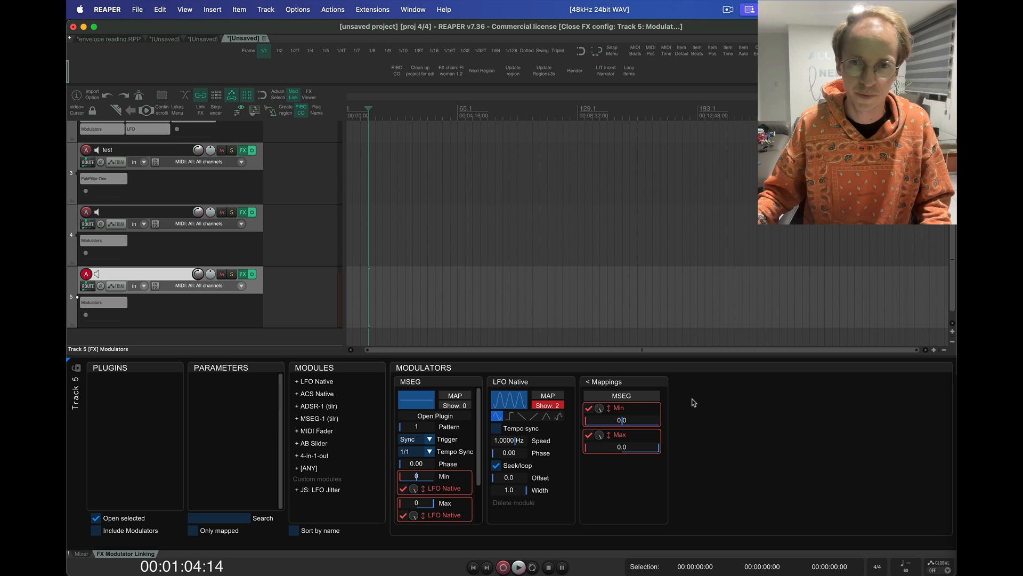
{"action": "left_click", "coordinate": [548, 405]}
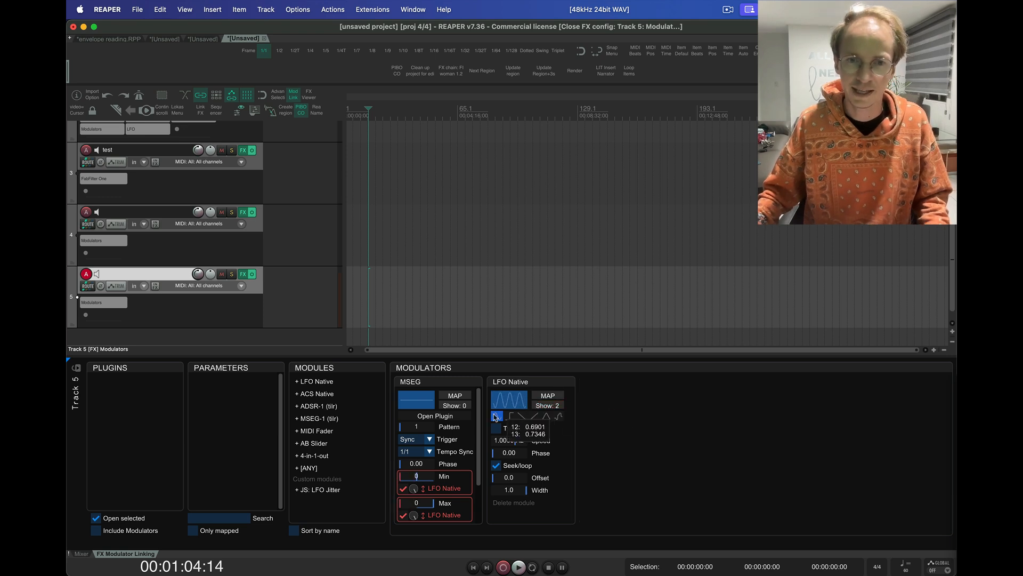
Step: Add the JS: LFO effect as a modulator and remove JS: LFO Jitter from the custom modules
{"action": "left_click", "coordinate": [309, 469]}
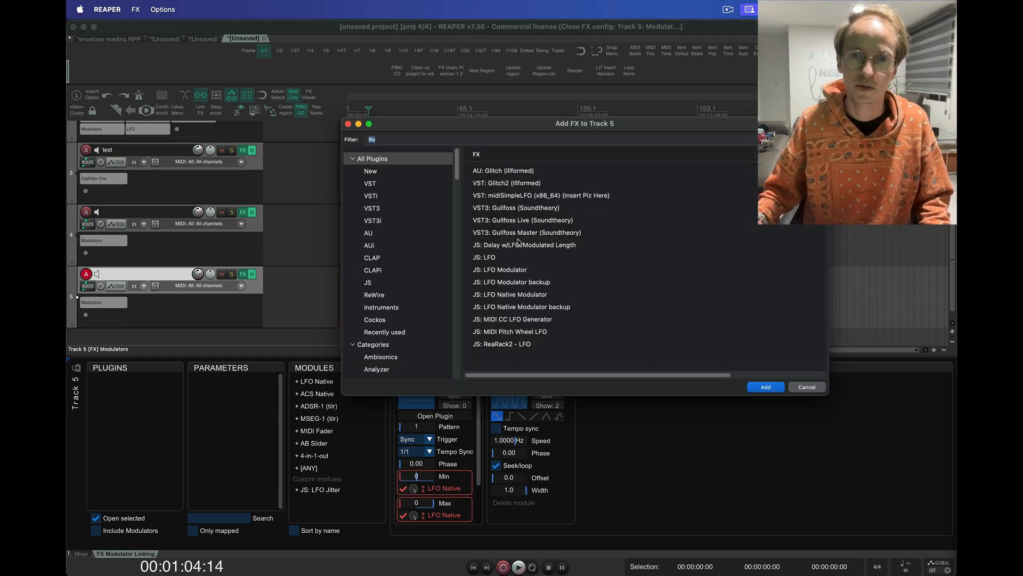
{"action": "double_click", "coordinate": [491, 258]}
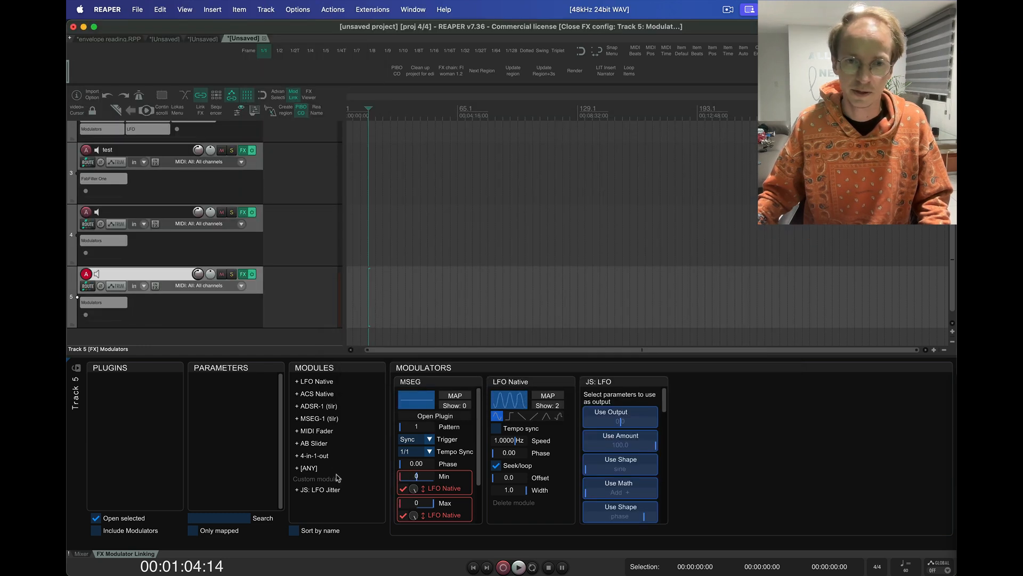
{"action": "right_click", "coordinate": [323, 492]}
{"action": "left_click", "coordinate": [365, 500]}
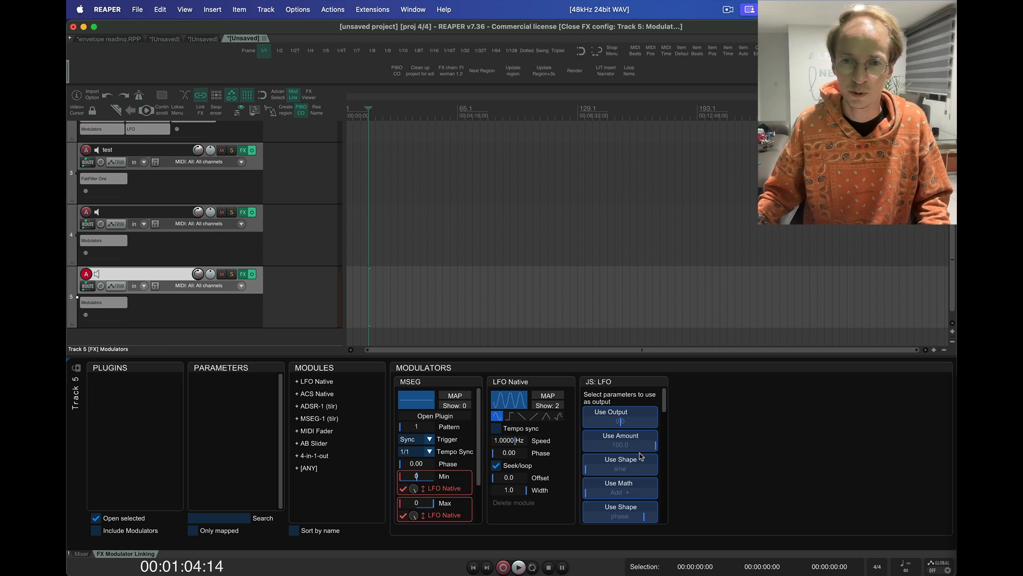
Step: Use the MODULATOR parameter as the output of the JS: LFO modulator
{"action": "scroll", "coordinate": [642, 454], "scroll_direction": "down", "scroll_amount": 5}
{"action": "scroll", "coordinate": [641, 455], "scroll_direction": "up", "scroll_amount": 5}
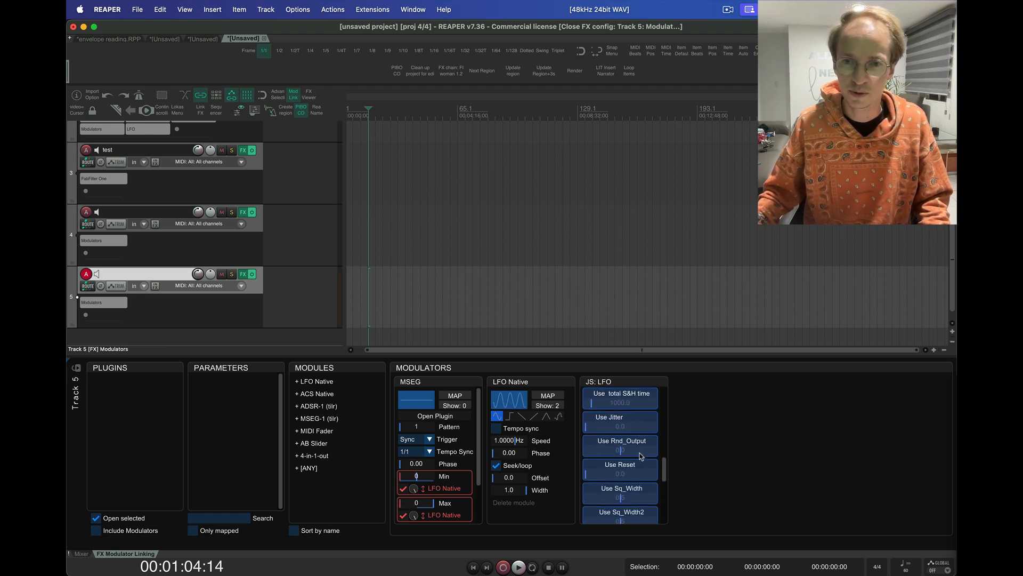
{"action": "scroll", "coordinate": [619, 480], "scroll_direction": "down", "scroll_amount": 8}
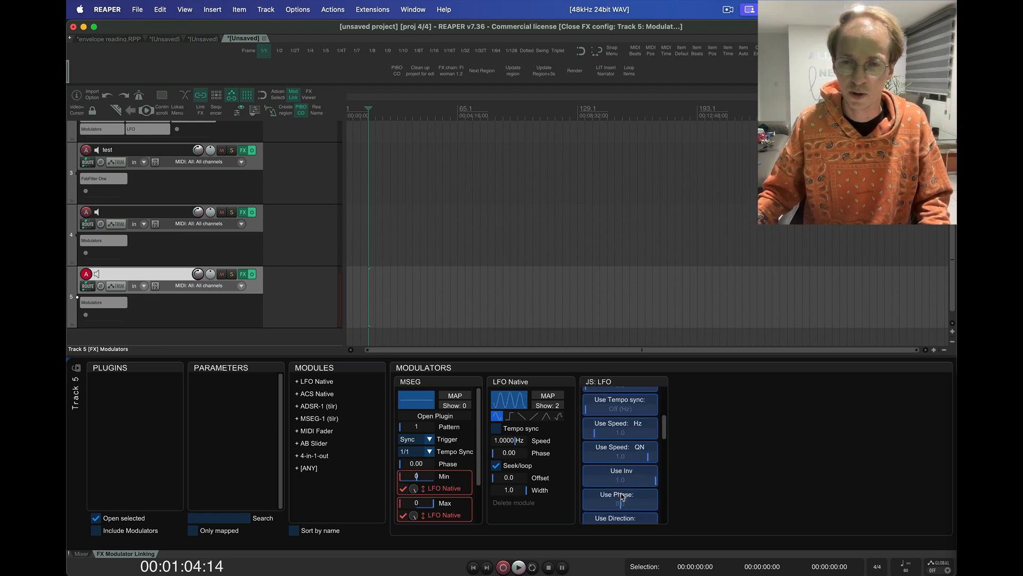
{"action": "scroll", "coordinate": [622, 496], "scroll_direction": "up", "scroll_amount": 3}
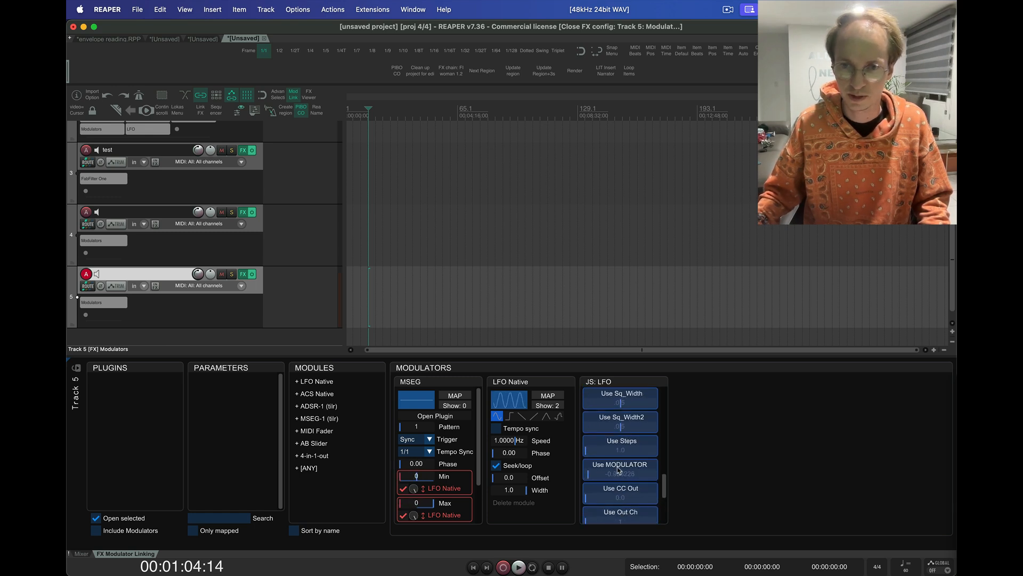
{"action": "left_click", "coordinate": [614, 469]}
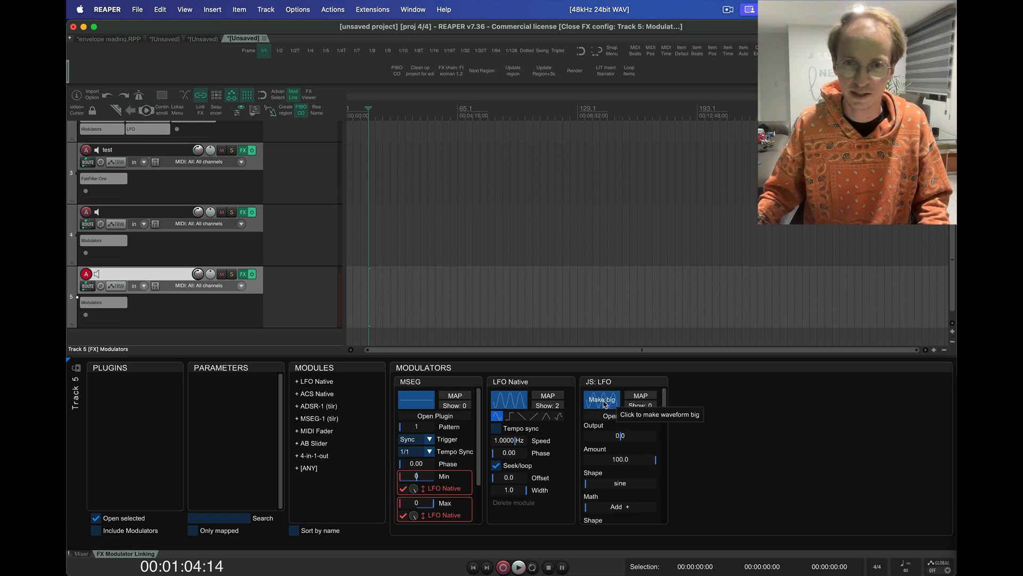
Step: Enlarge the JS: LFO waveform display and map the JS: LFO to the LFO Native's Offset
{"action": "left_click", "coordinate": [605, 405]}
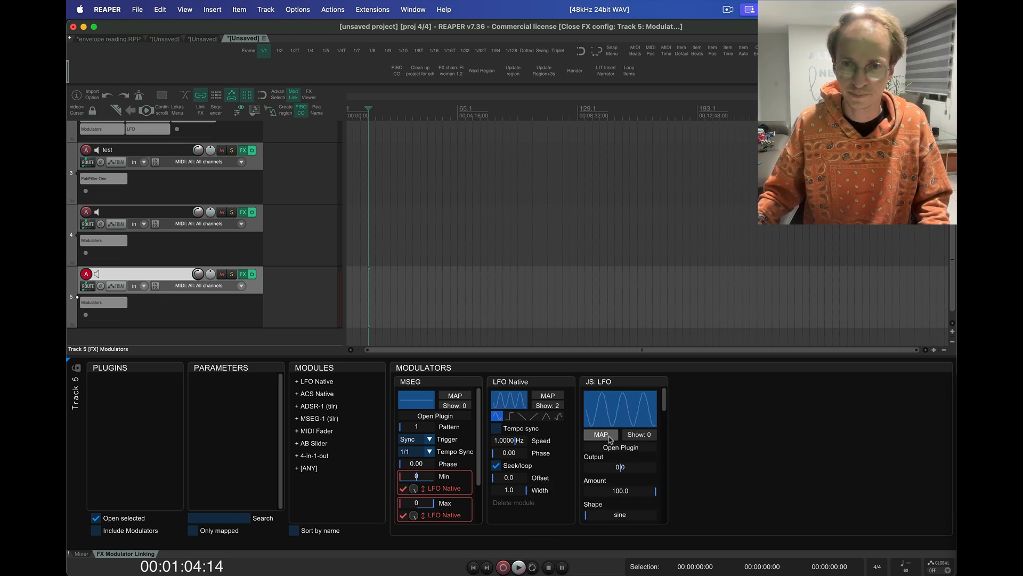
{"action": "left_click", "coordinate": [619, 420]}
{"action": "left_click", "coordinate": [608, 401]}
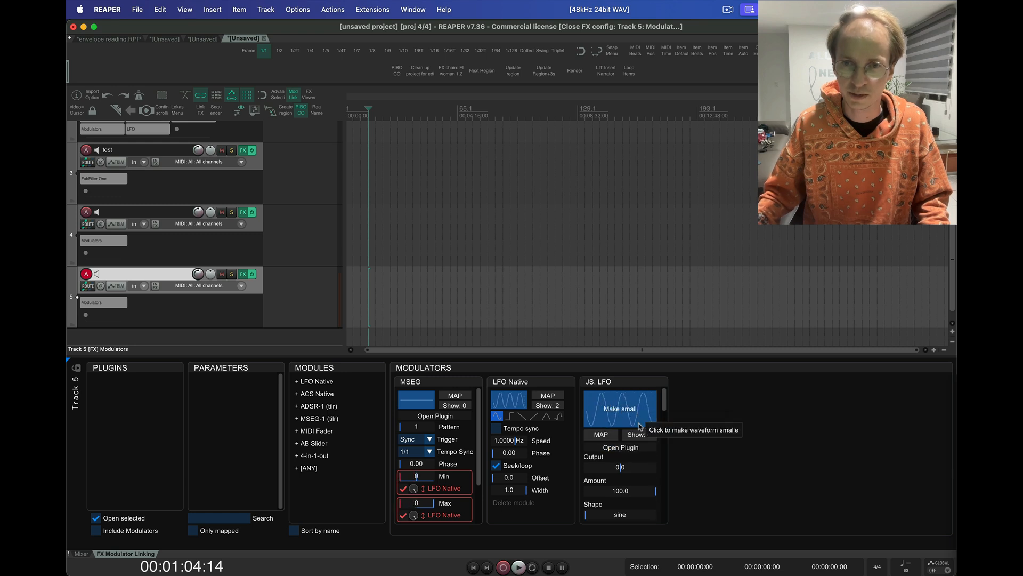
{"action": "left_click", "coordinate": [601, 435]}
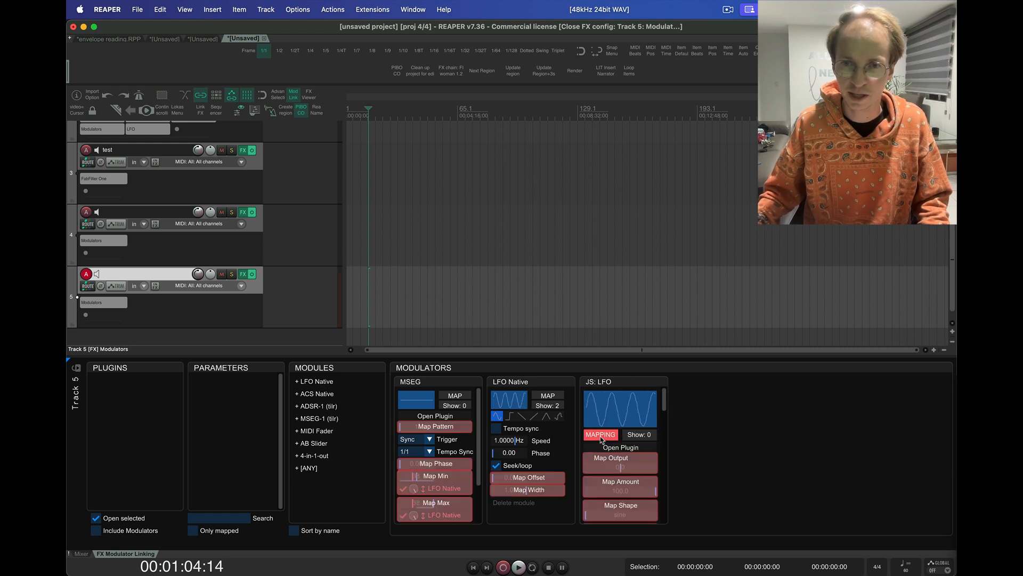
{"action": "left_click", "coordinate": [511, 478]}
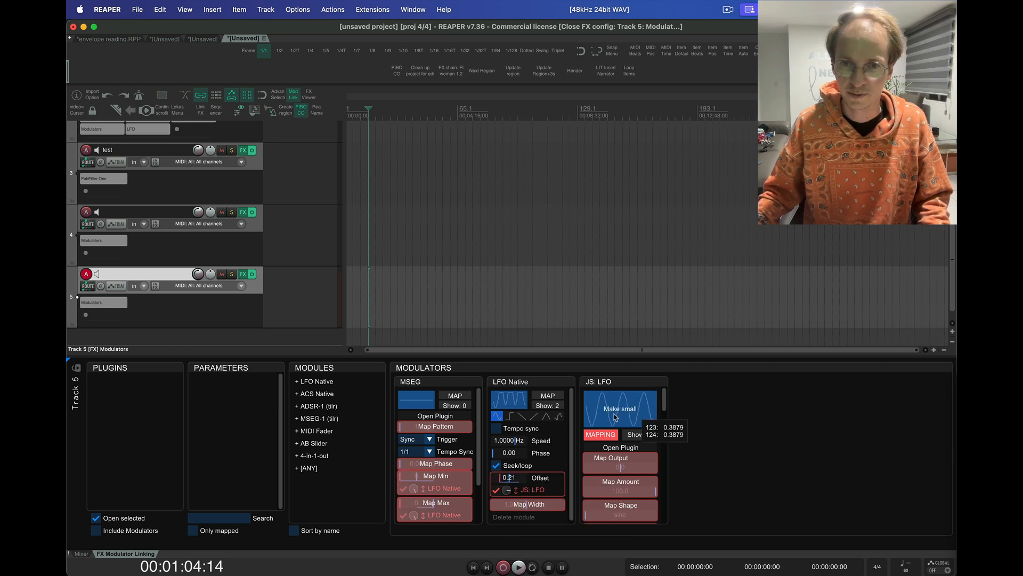
{"action": "left_click", "coordinate": [601, 434]}
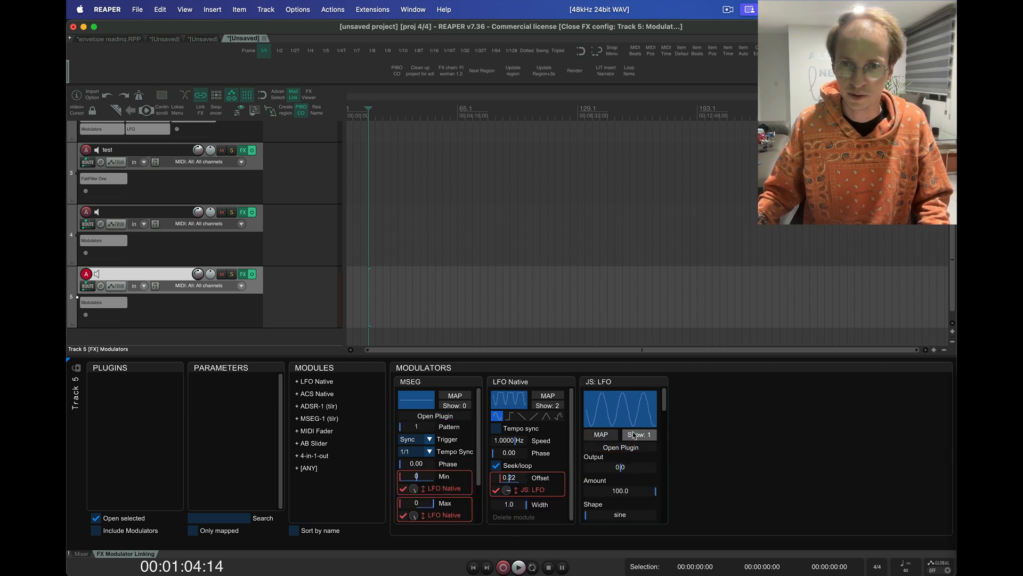
Step: Show the list of parameters mapped to the JS: LFO modulator
{"action": "left_click", "coordinate": [639, 435]}
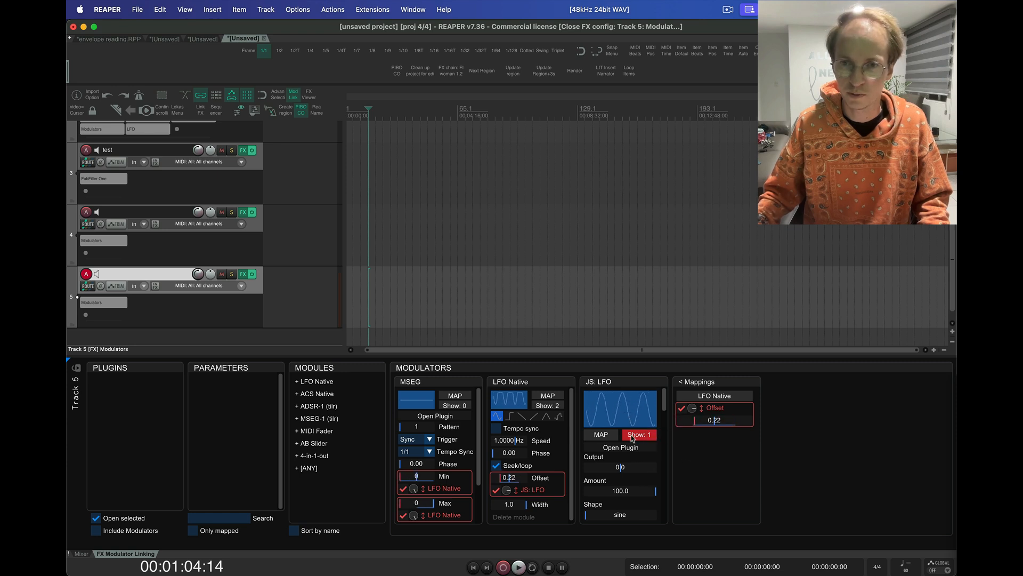
{"action": "scroll", "coordinate": [630, 440], "scroll_direction": "down", "scroll_amount": 10}
{"action": "scroll", "coordinate": [630, 440], "scroll_direction": "up", "scroll_amount": 10}
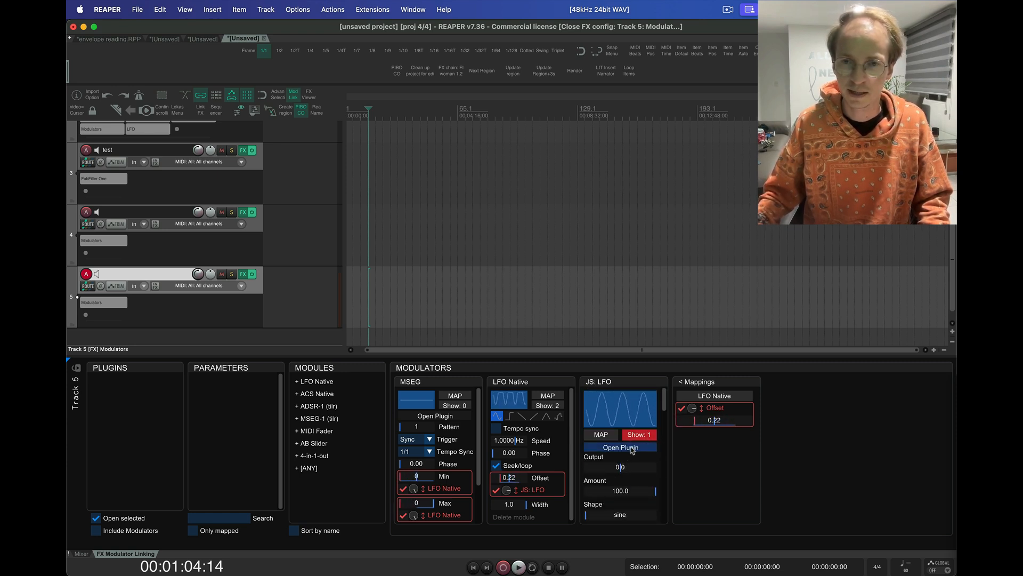
Step: Open the JS: LFO plugin window, move it clear of the track list and set its Jitter to 12
{"action": "left_click", "coordinate": [632, 447]}
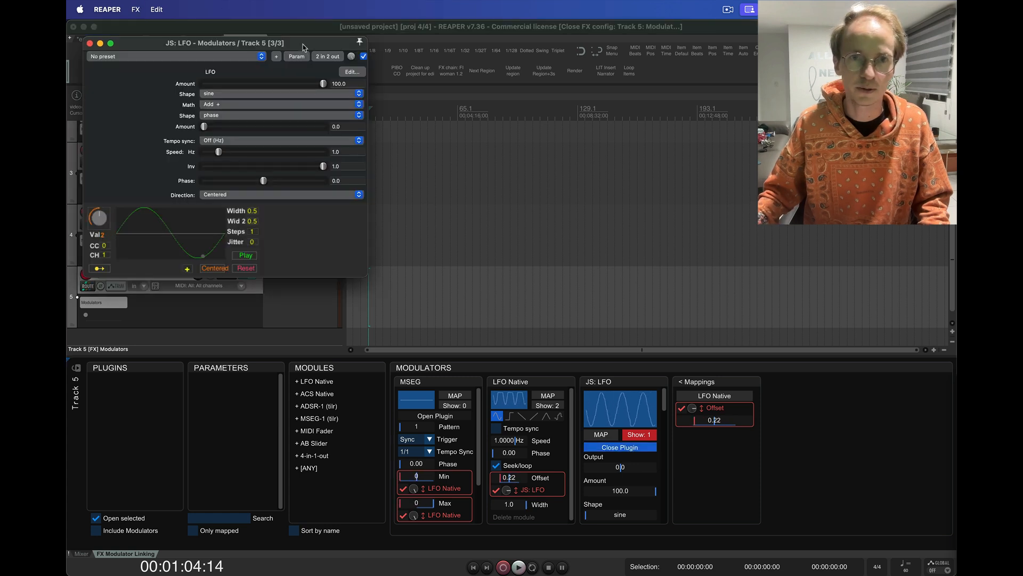
{"action": "left_click_drag", "start_coordinate": [304, 47], "coordinate": [464, 57]}
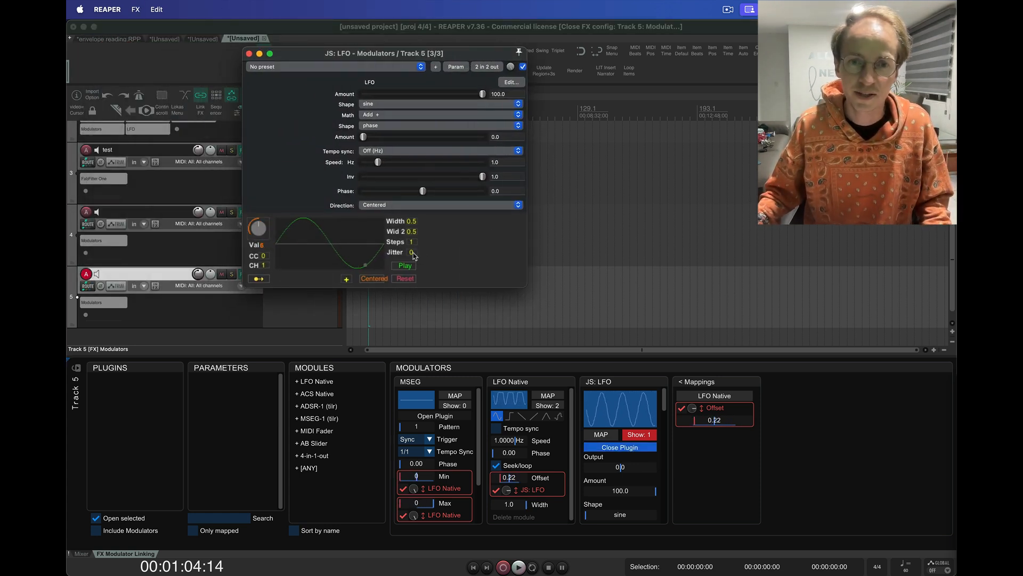
{"action": "left_click_drag", "start_coordinate": [414, 256], "coordinate": [420, 249]}
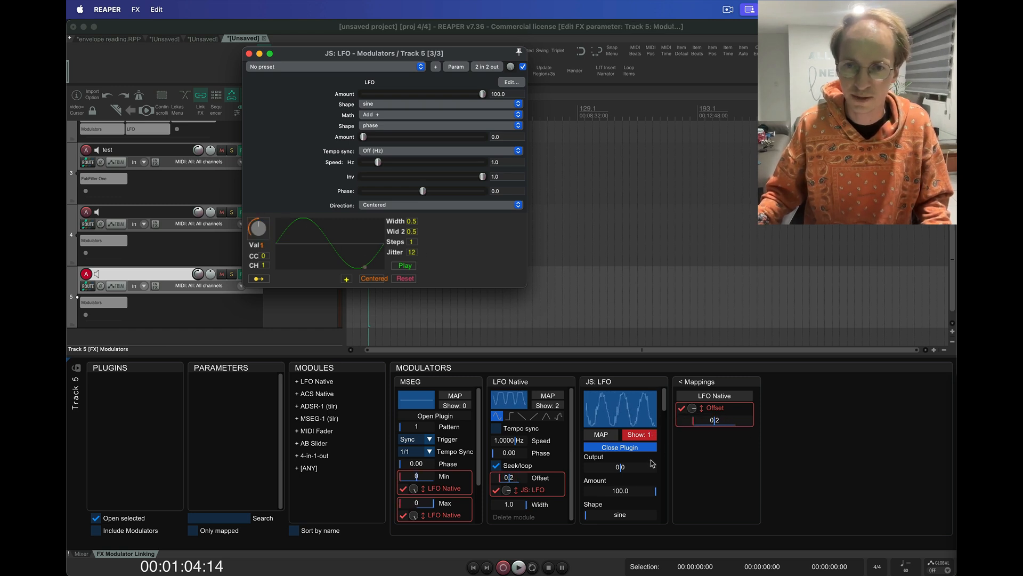
Step: Hide the mappings list and shrink the JS: LFO waveform display
{"action": "left_click", "coordinate": [690, 383]}
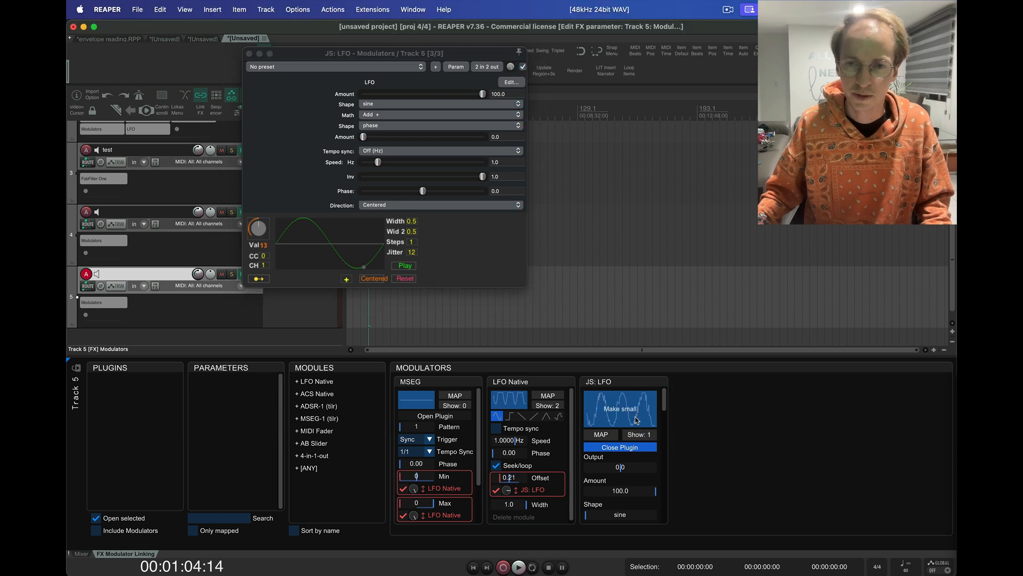
{"action": "left_click", "coordinate": [616, 408]}
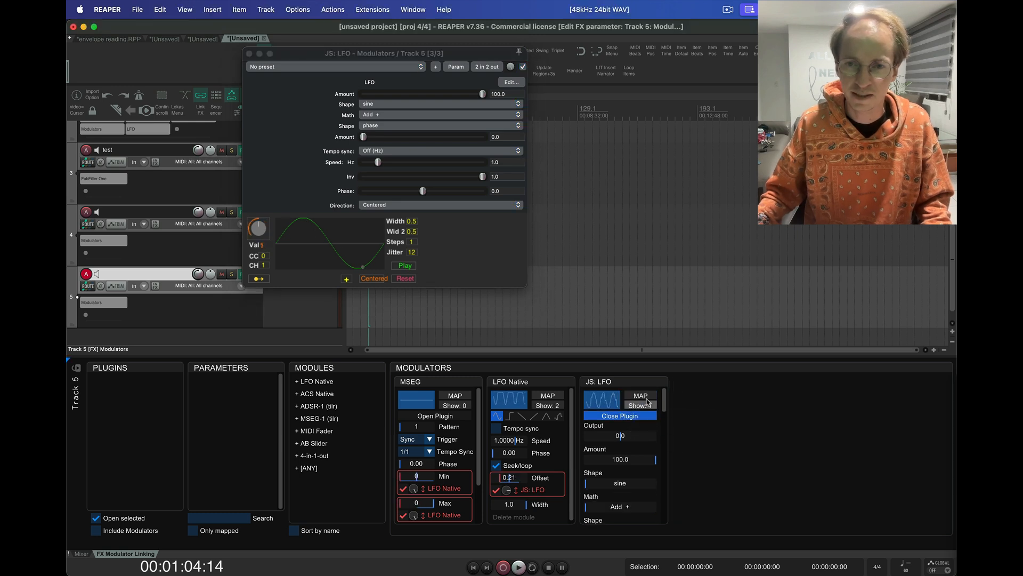
Step: Save the JS: LFO modulator as a custom module named JS: LFO Jitter with the description "This is my new module"
{"action": "right_click", "coordinate": [618, 437]}
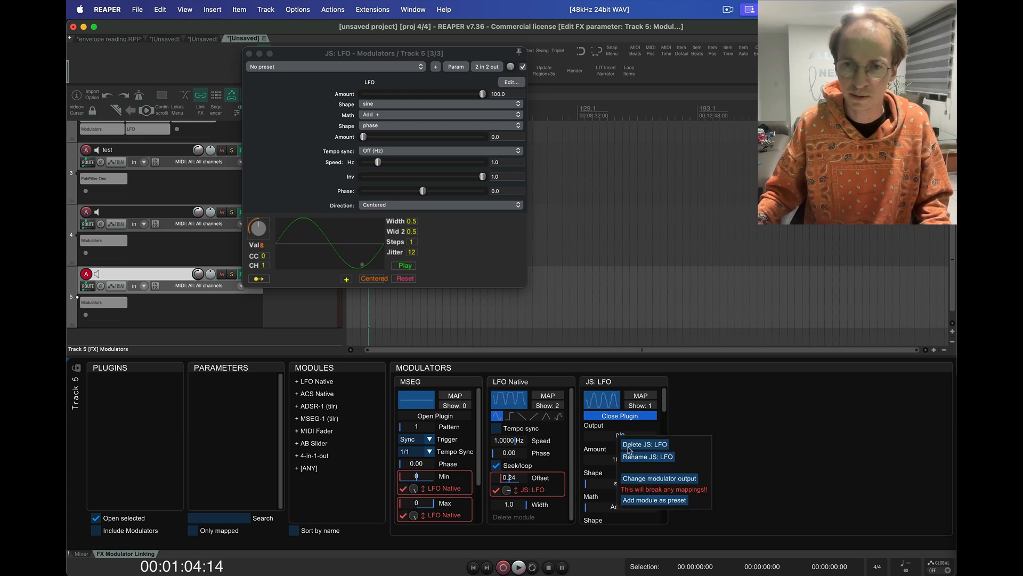
{"action": "left_click", "coordinate": [667, 501]}
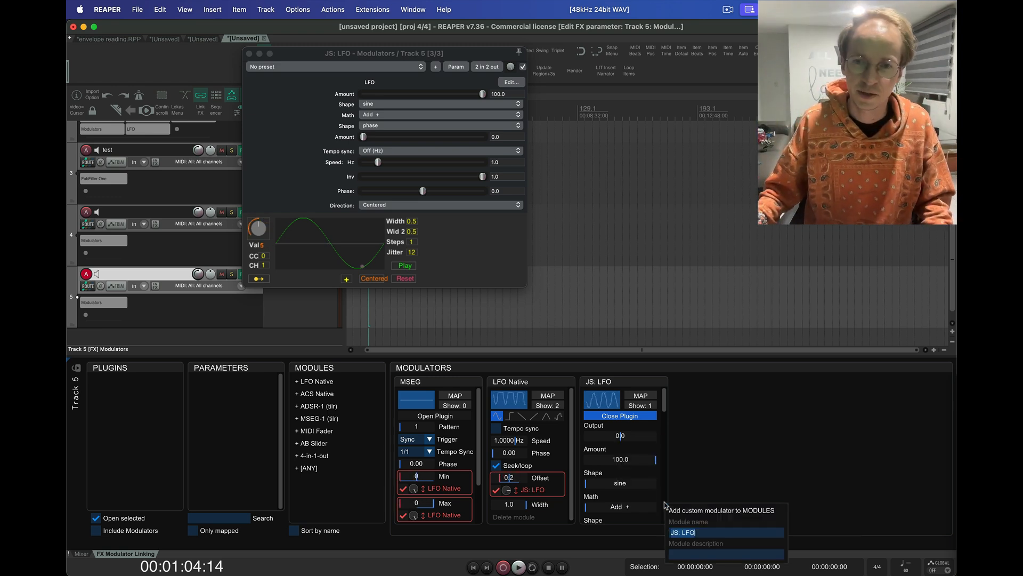
{"action": "left_click", "coordinate": [713, 533]}
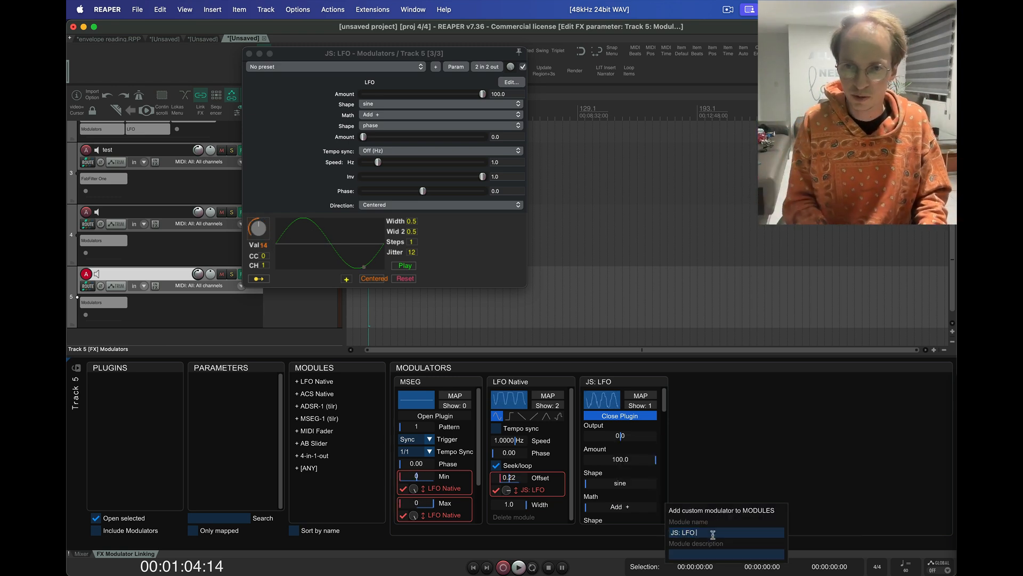
{"action": "type", "text": "Jitter"}
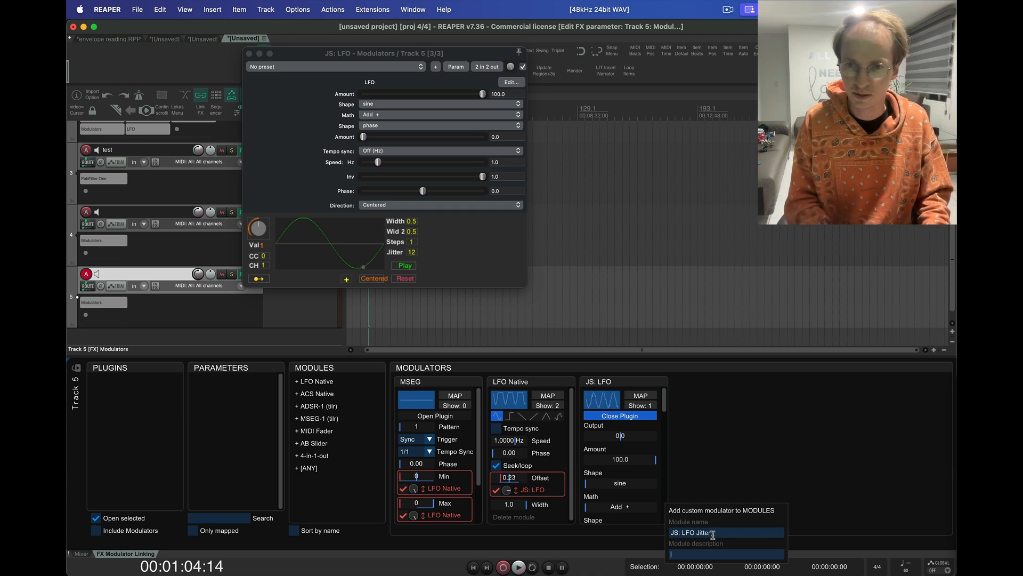
{"action": "key", "text": "Tab"}
{"action": "type", "text": "T"}
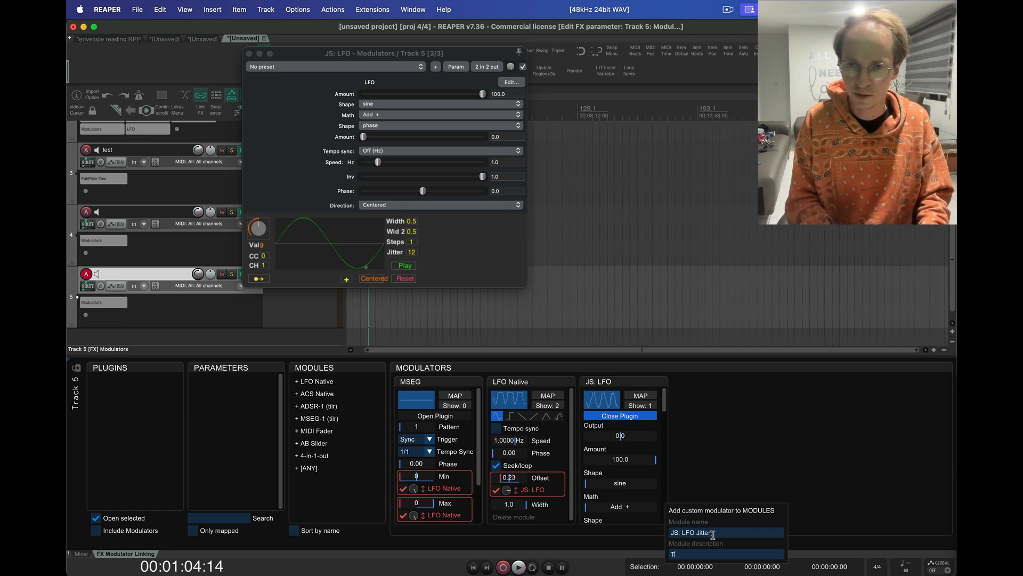
{"action": "type", "text": "his is my new m"}
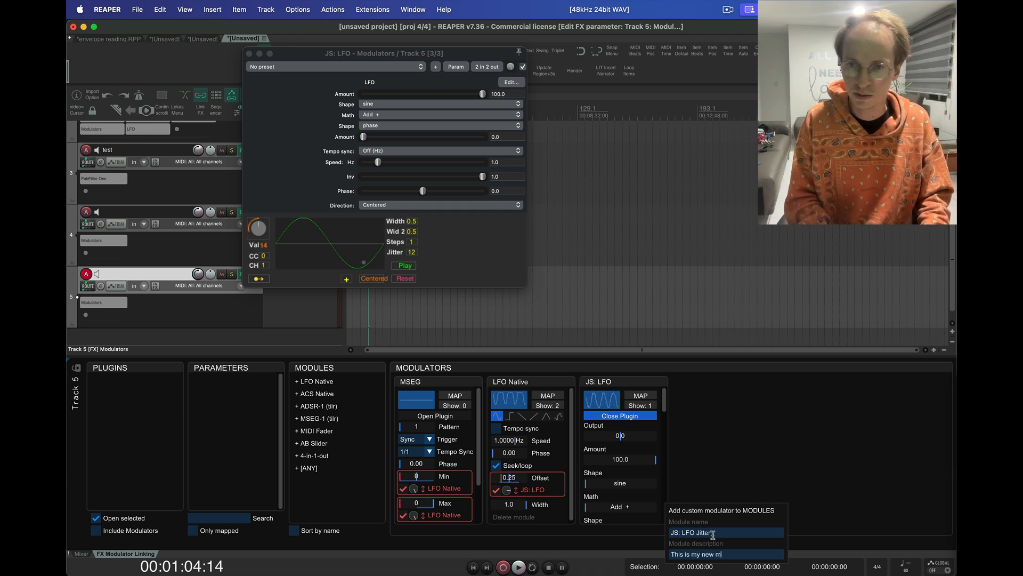
{"action": "type", "text": "odule"}
{"action": "key", "text": "Return"}
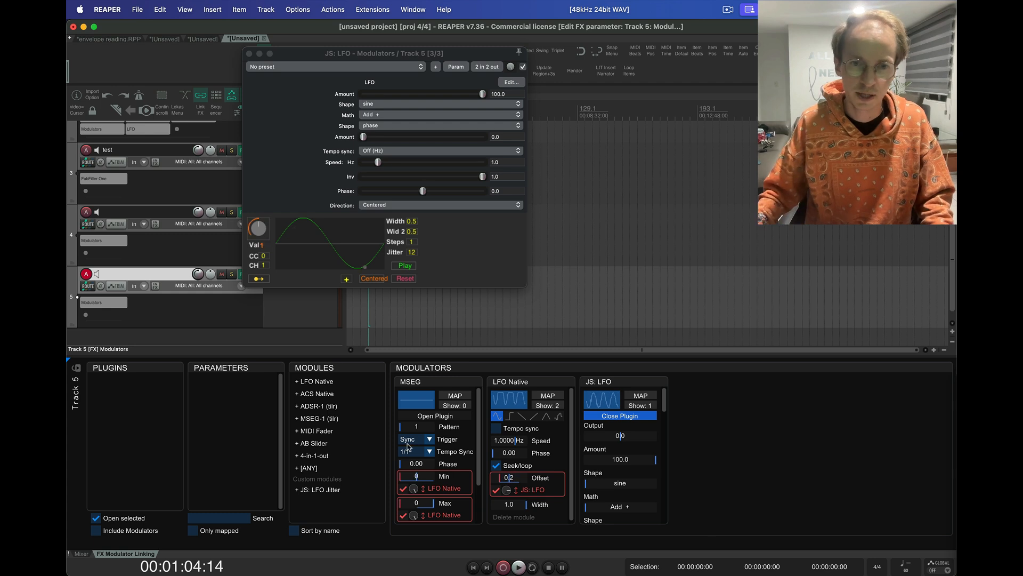
Step: Add two modulators from the custom JS: LFO Jitter module and lower the second one's Amount to 63.0
{"action": "left_click", "coordinate": [319, 495]}
{"action": "left_click", "coordinate": [319, 495]}
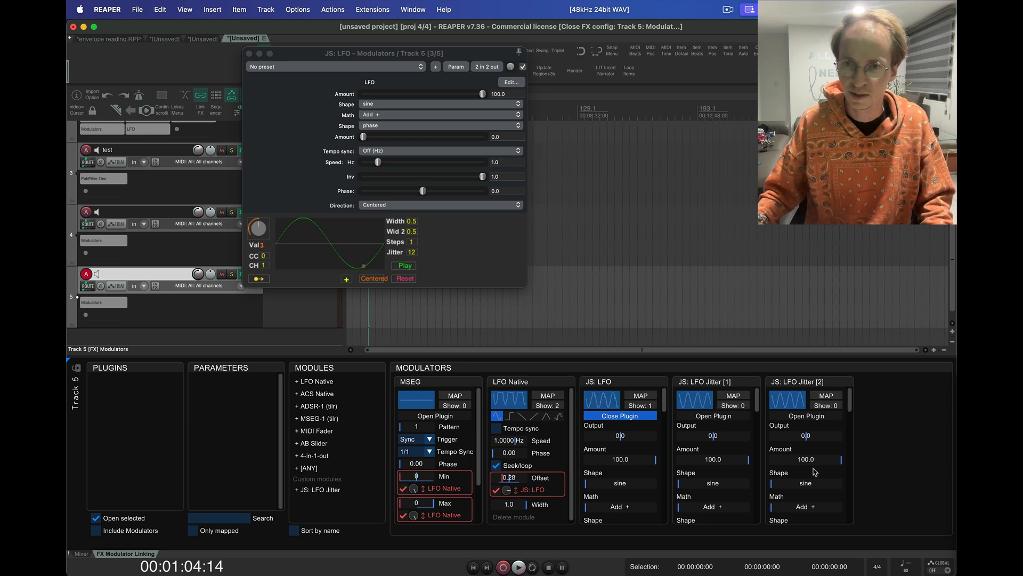
{"action": "scroll", "coordinate": [815, 472], "scroll_direction": "down", "scroll_amount": 10}
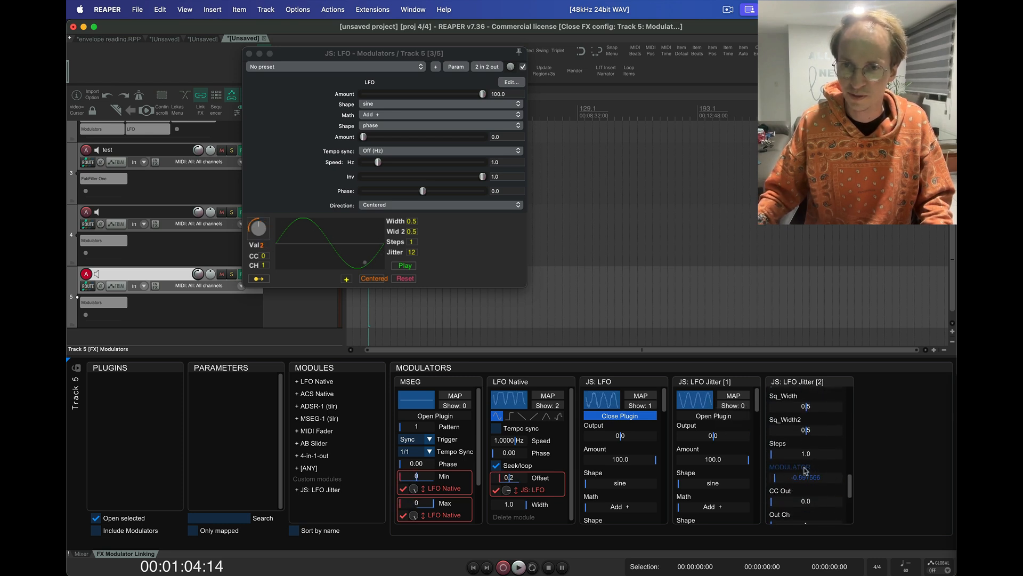
{"action": "scroll", "coordinate": [801, 474], "scroll_direction": "up", "scroll_amount": 10}
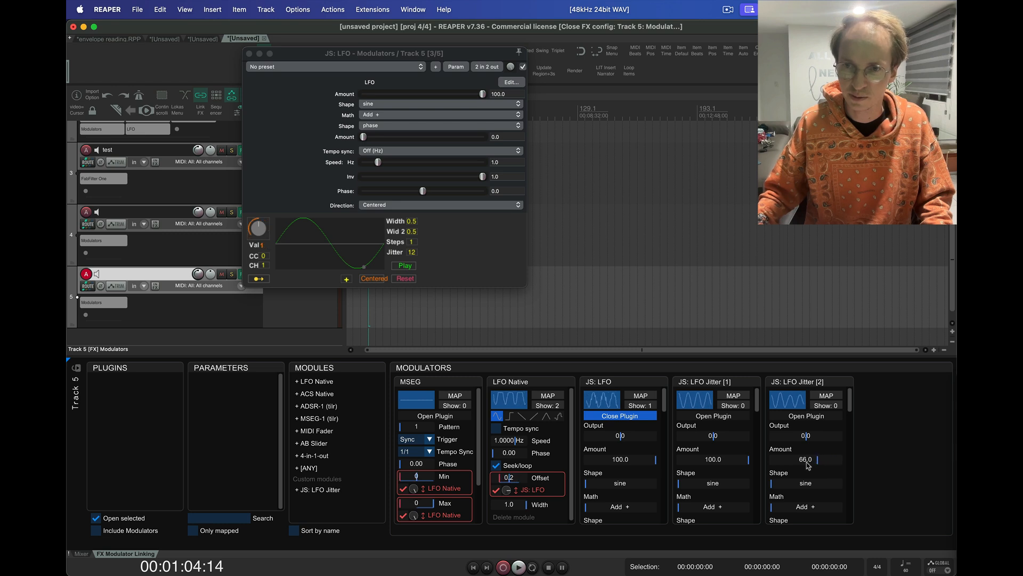
{"action": "left_click_drag", "start_coordinate": [808, 466], "coordinate": [736, 460]}
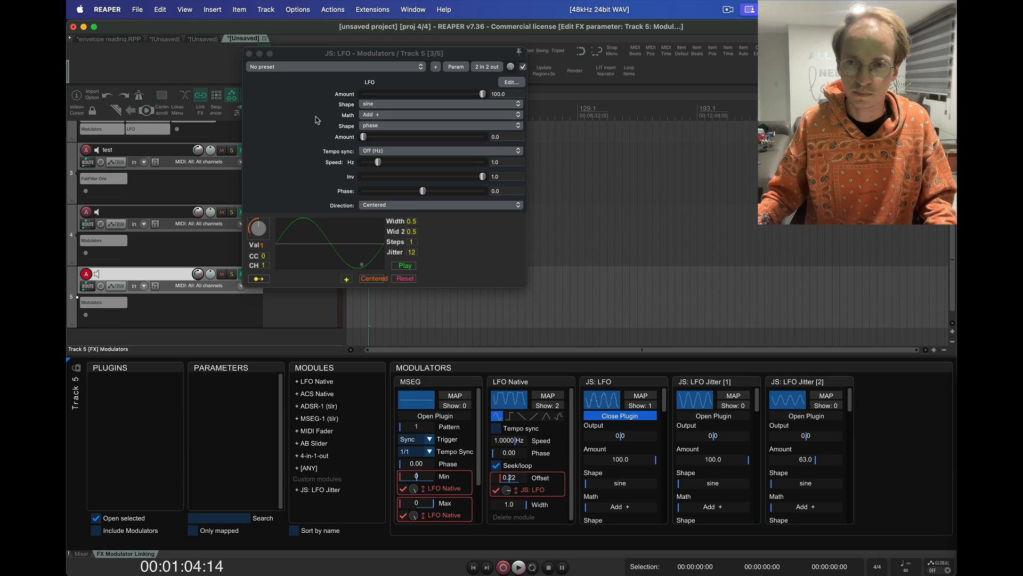
Step: Close the JS: LFO plugin window and open FabFilter One on the track named test
{"action": "left_click", "coordinate": [249, 54]}
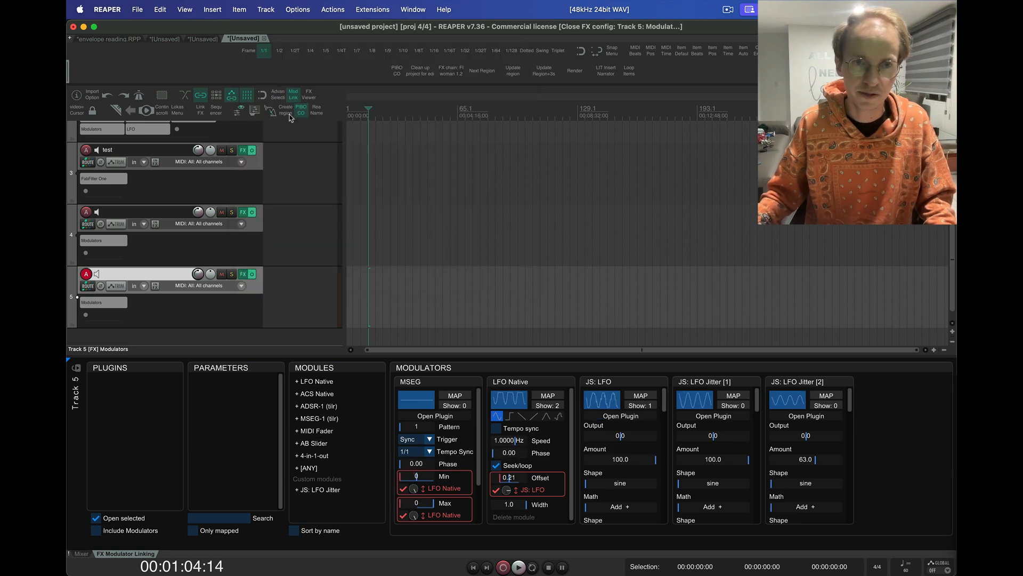
{"action": "scroll", "coordinate": [277, 140], "scroll_direction": "up", "scroll_amount": 3}
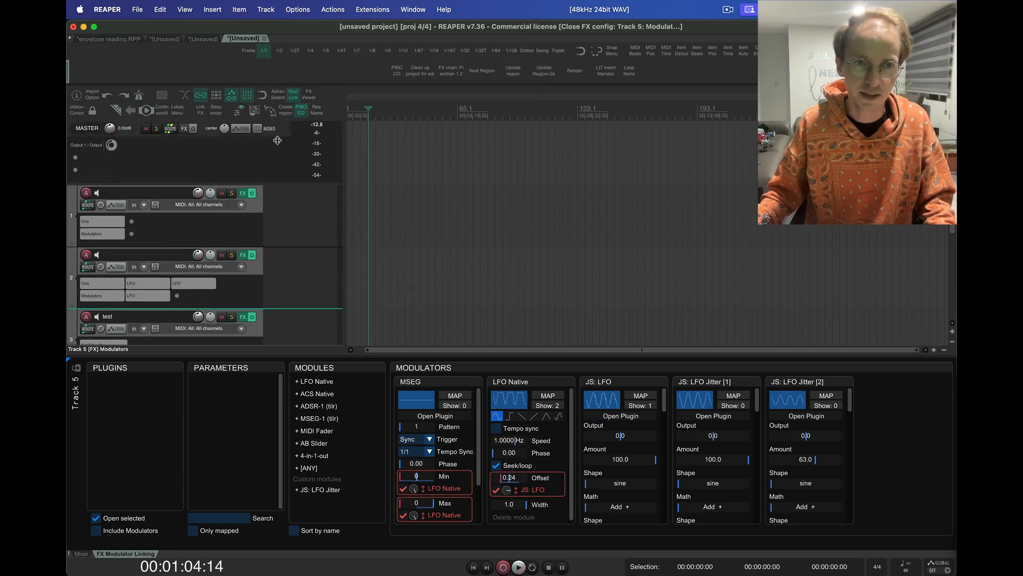
{"action": "left_click", "coordinate": [252, 273]}
{"action": "left_click", "coordinate": [163, 382]}
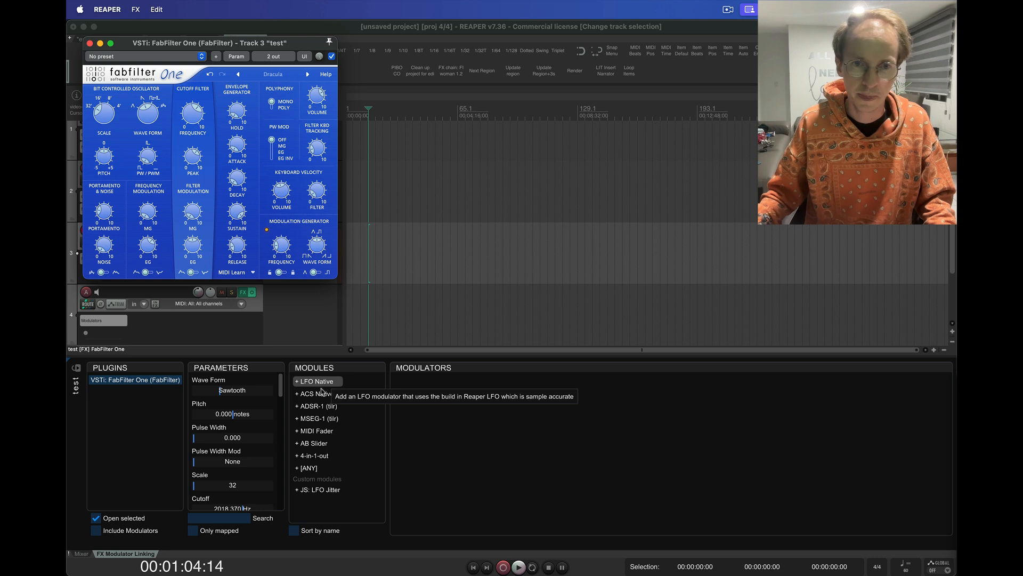
Step: Add an AB Slider modulator to the test track and store FabFilter One's current settings as its A values
{"action": "left_click", "coordinate": [319, 443]}
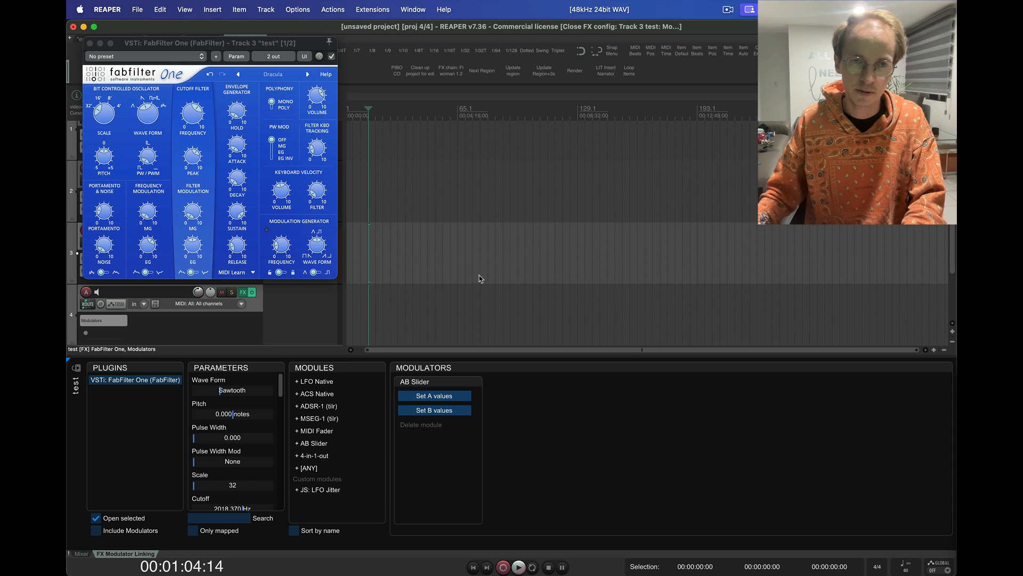
{"action": "left_click", "coordinate": [449, 397]}
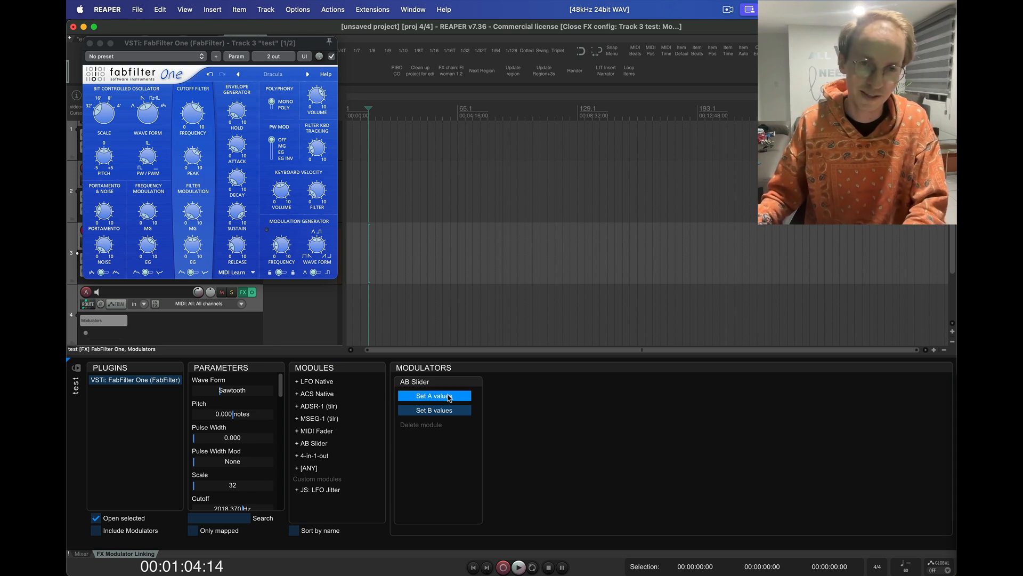
{"action": "left_click", "coordinate": [449, 397]}
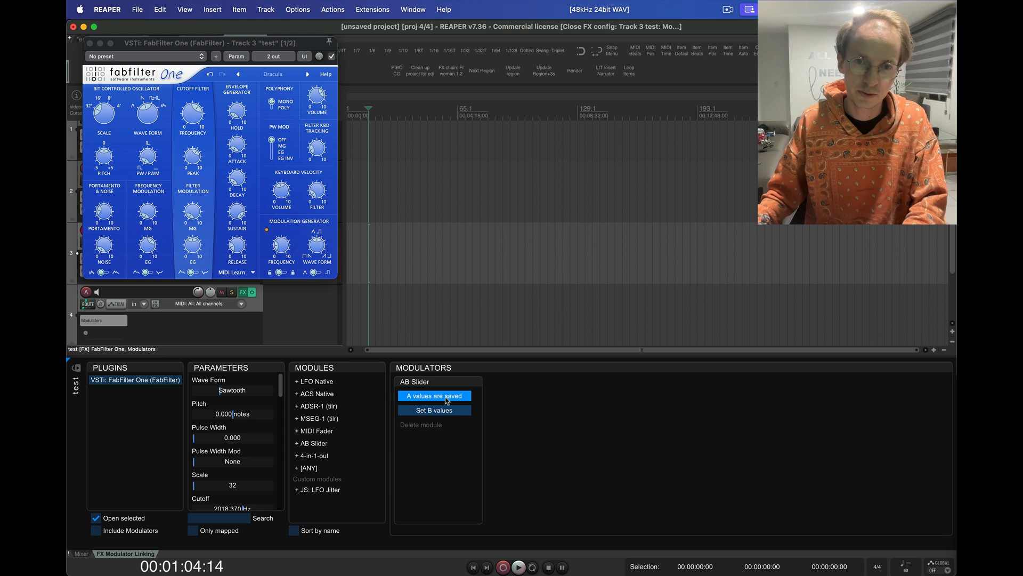
Step: Step FabFilter One through its presets to Outrage and store that sound as the AB Slider's B values
{"action": "mouse_move", "coordinate": [205, 118]}
{"action": "left_mouse_down"}
{"action": "mouse_move", "coordinate": [195, 167]}
{"action": "mouse_move", "coordinate": [194, 108]}
{"action": "left_mouse_up"}
{"action": "left_click", "coordinate": [308, 75]}
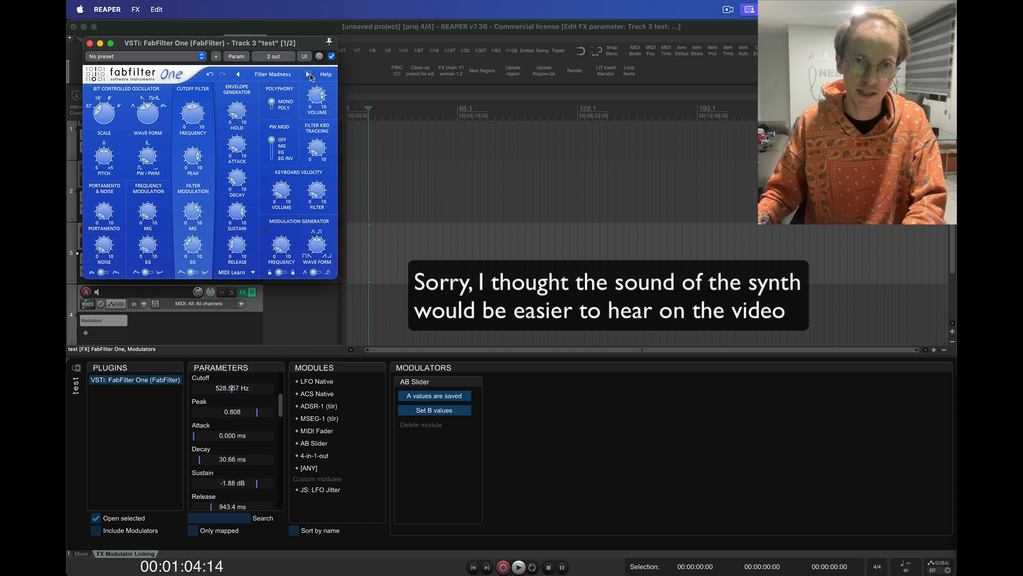
{"action": "left_click", "coordinate": [308, 75]}
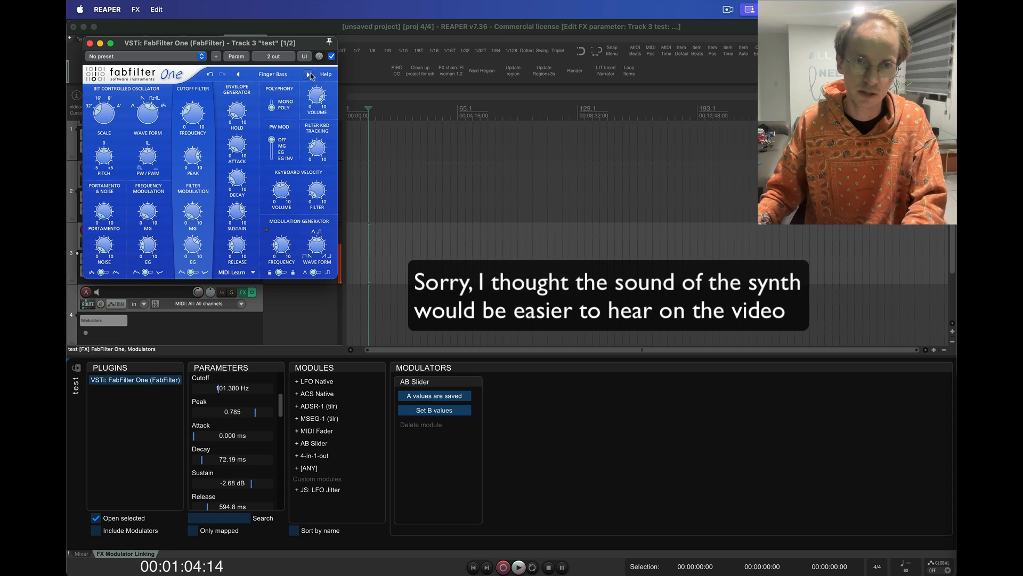
{"action": "left_click", "coordinate": [308, 75]}
{"action": "left_click", "coordinate": [309, 75]}
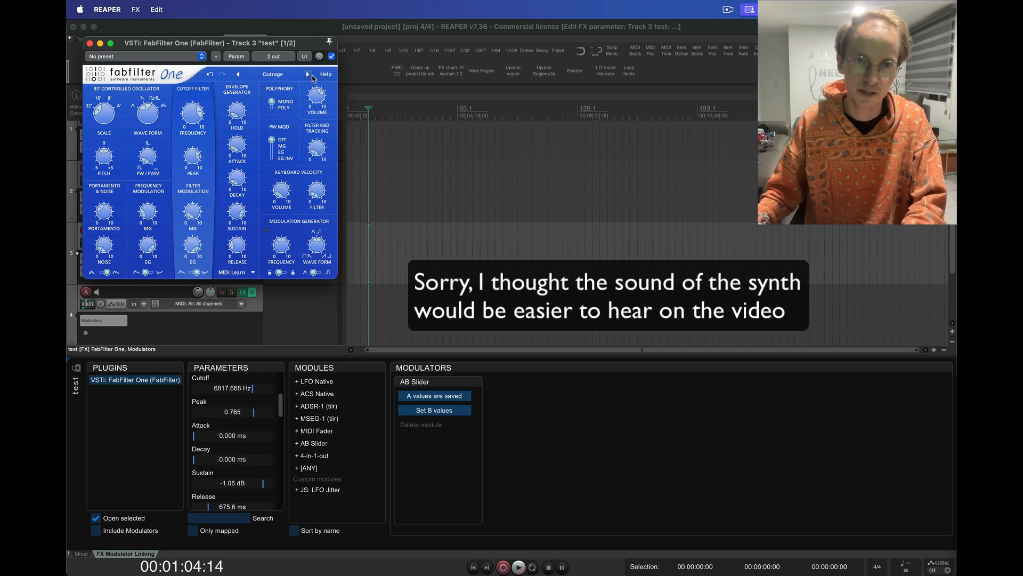
{"action": "left_click", "coordinate": [436, 412]}
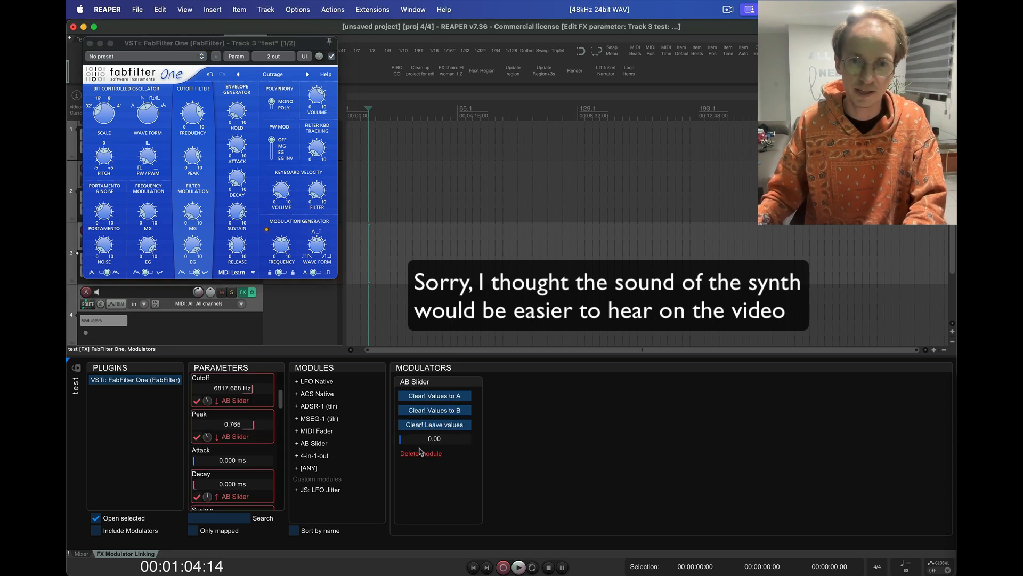
Step: Sweep the AB Slider to 1.00 and back to 0.01, and clear its mappings while leaving the parameter values
{"action": "left_click_drag", "start_coordinate": [406, 441], "coordinate": [471, 442]}
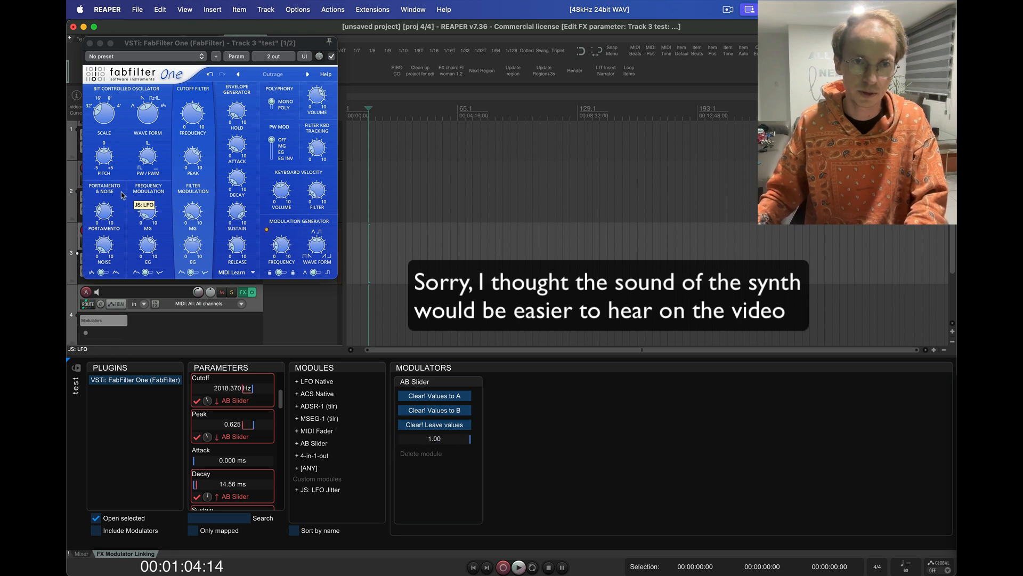
{"action": "left_click_drag", "start_coordinate": [474, 442], "coordinate": [303, 440]}
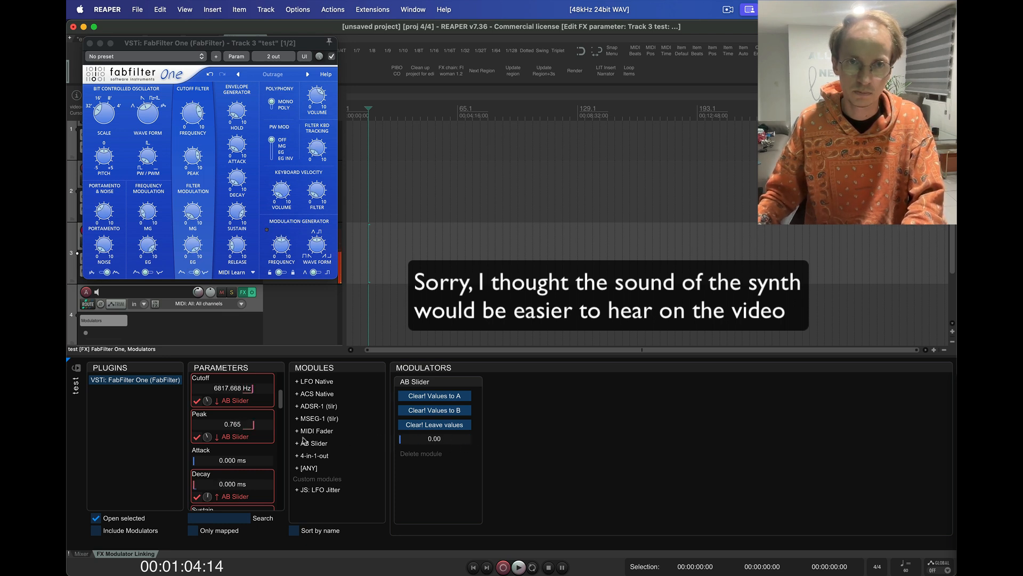
{"action": "left_click", "coordinate": [433, 425]}
Step: Step FabFilter One to the Phat Bass preset and store it as the AB Slider's A values
{"action": "left_click", "coordinate": [307, 75]}
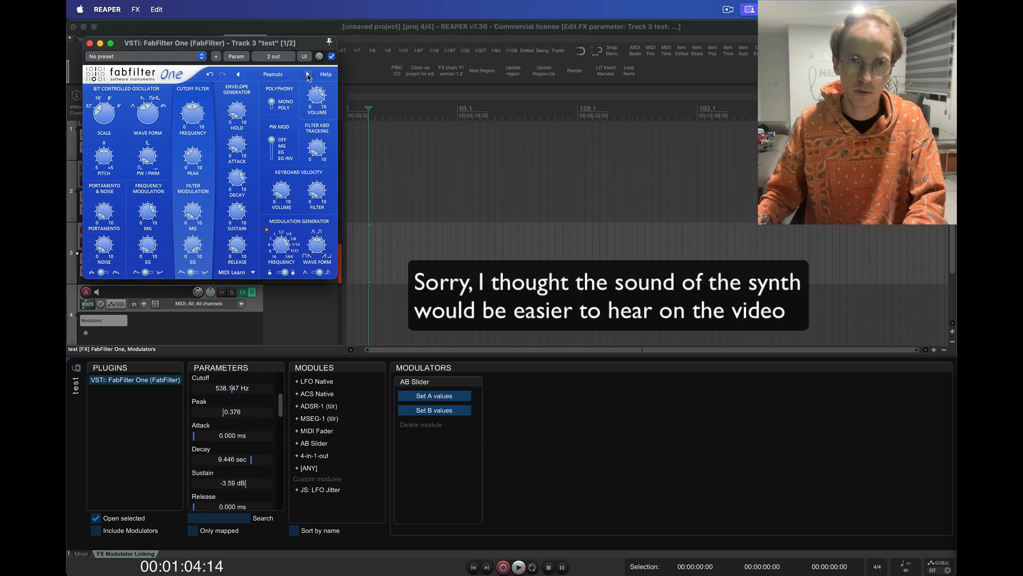
{"action": "left_click", "coordinate": [308, 75]}
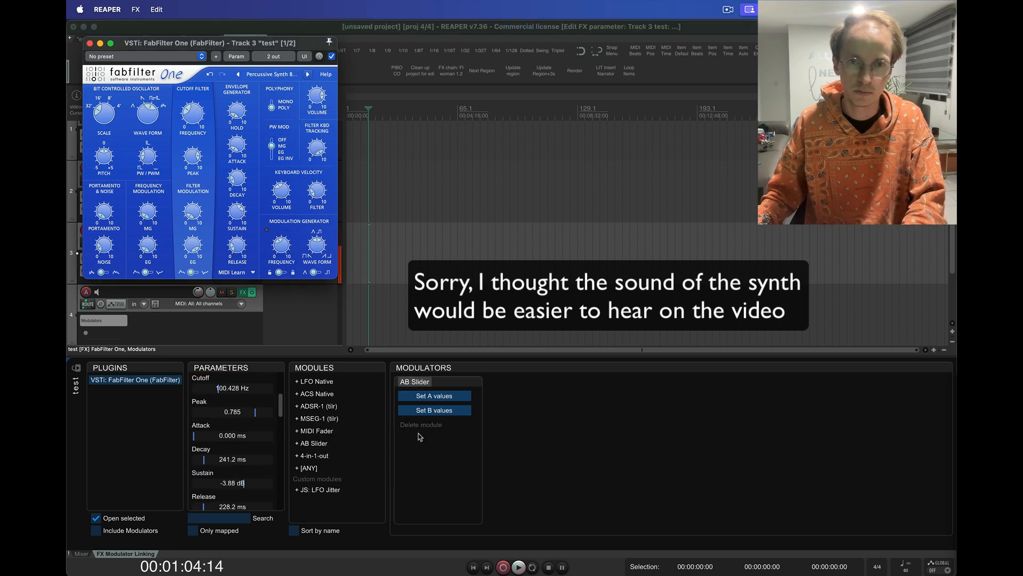
{"action": "left_click", "coordinate": [308, 75]}
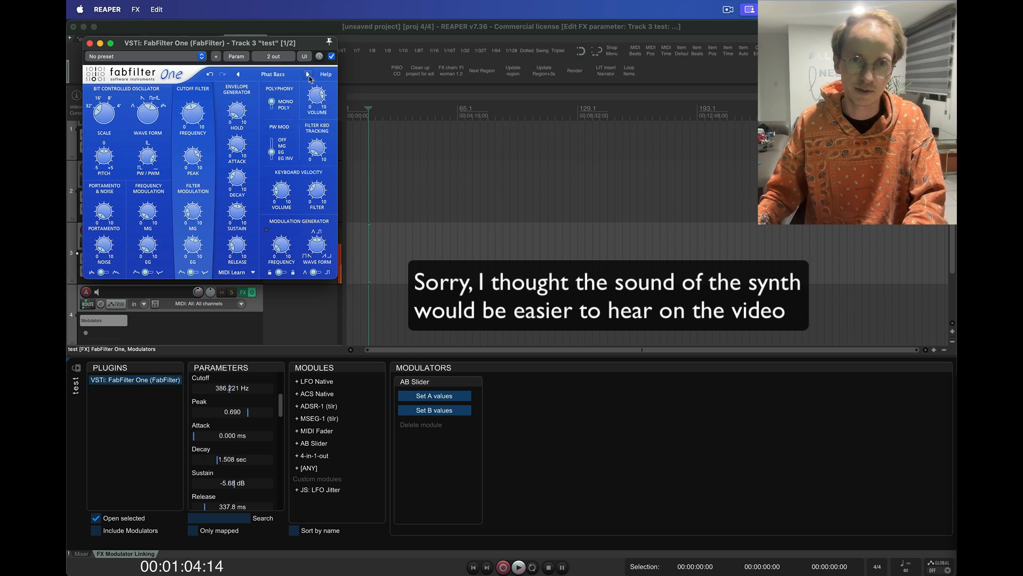
{"action": "left_click", "coordinate": [434, 395]}
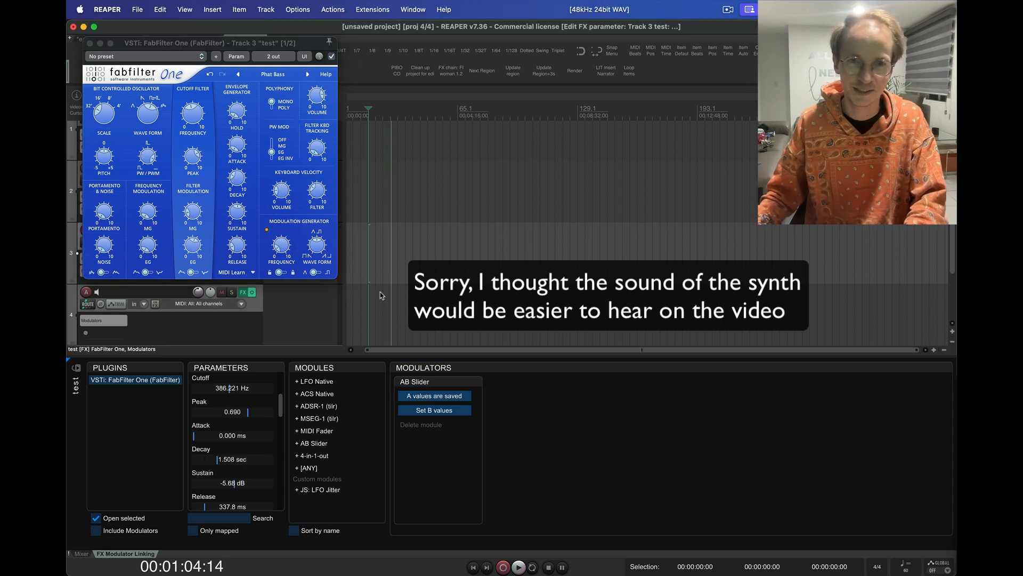
Step: Store a variation with changed cutoff, lower peak and 0.00 dB noise as the B values, and move the AB Slider to 1.00
{"action": "left_click", "coordinate": [198, 121]}
{"action": "left_click_drag", "start_coordinate": [192, 155], "coordinate": [192, 180]}
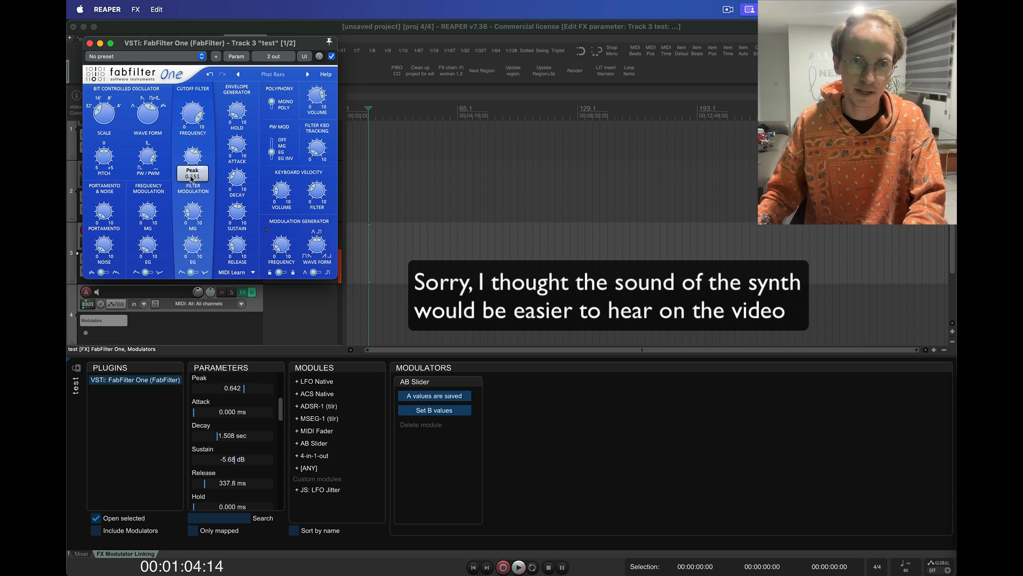
{"action": "left_click_drag", "start_coordinate": [104, 245], "coordinate": [112, 138]}
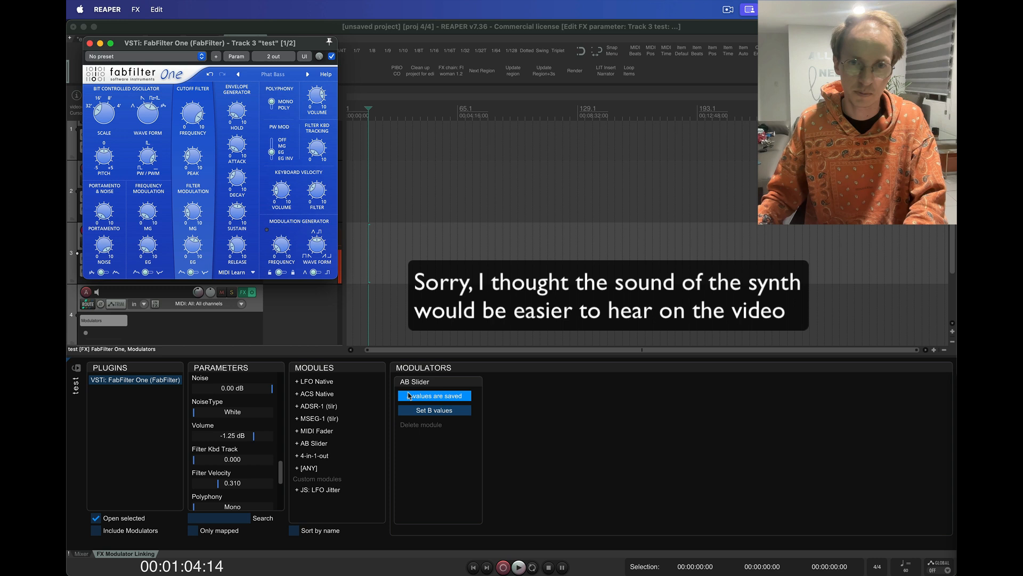
{"action": "left_click", "coordinate": [435, 410]}
{"action": "left_click_drag", "start_coordinate": [434, 439], "coordinate": [483, 443]}
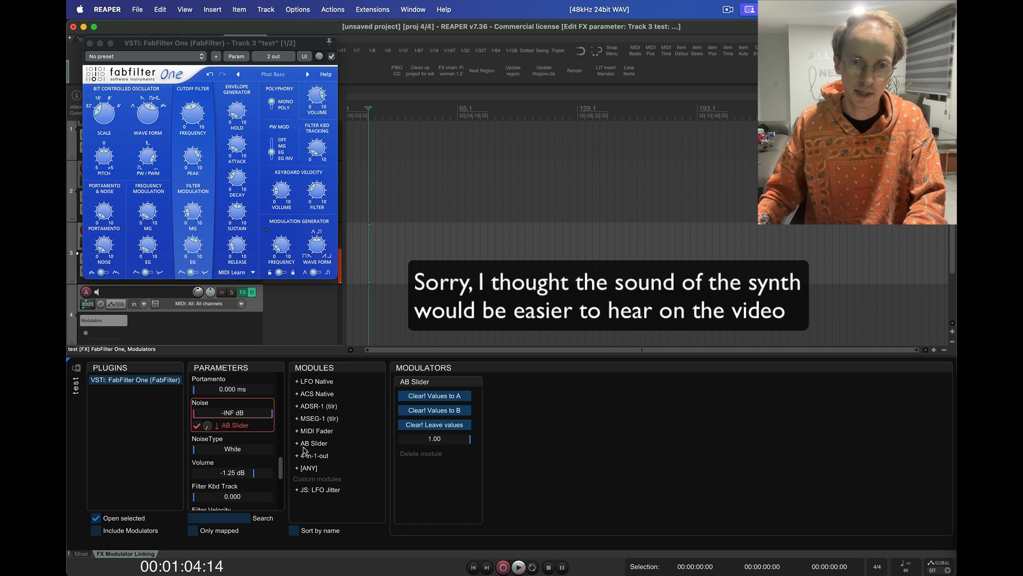
Step: Add a MIDI Fader listening to CC1 on channel 1, map it to the AB Slider, and close the FabFilter One window
{"action": "left_click", "coordinate": [318, 431]}
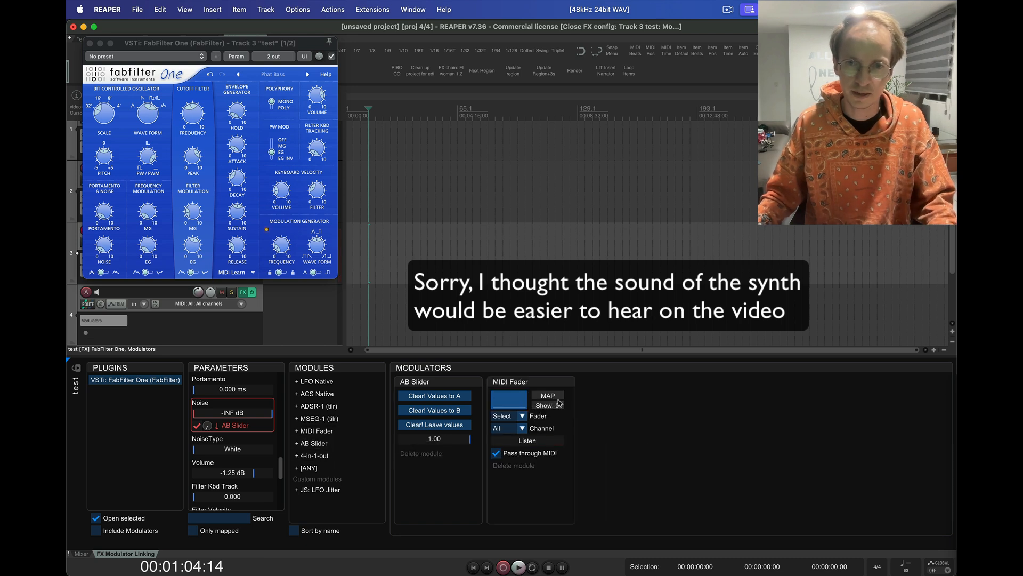
{"action": "left_click", "coordinate": [529, 441]}
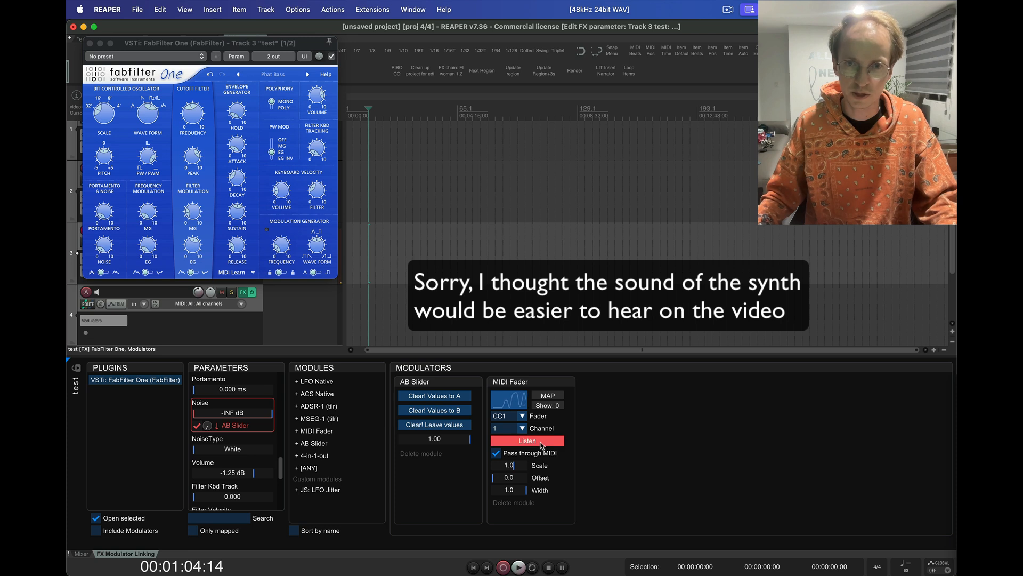
{"action": "left_click", "coordinate": [558, 395]}
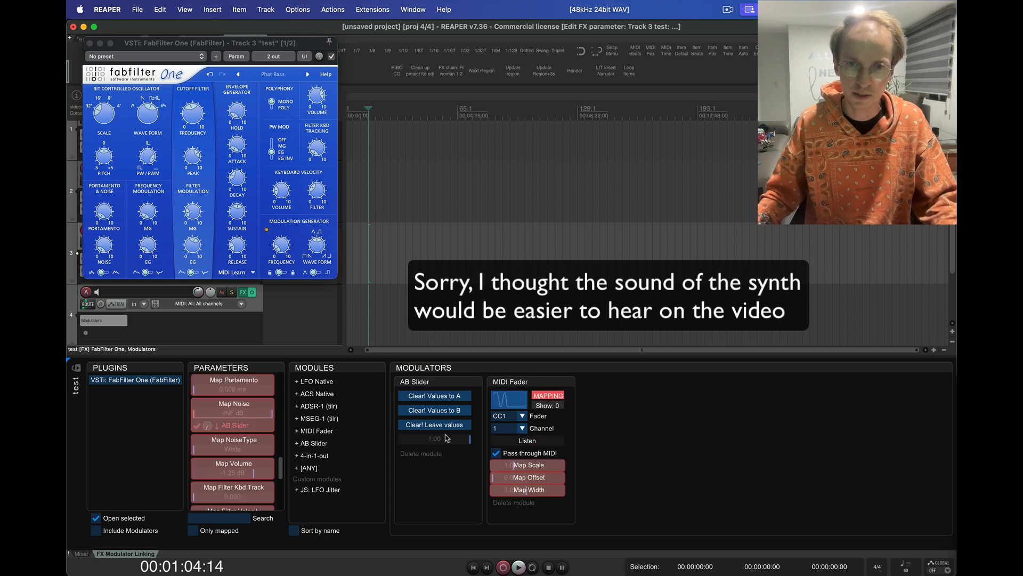
{"action": "left_click", "coordinate": [553, 398]}
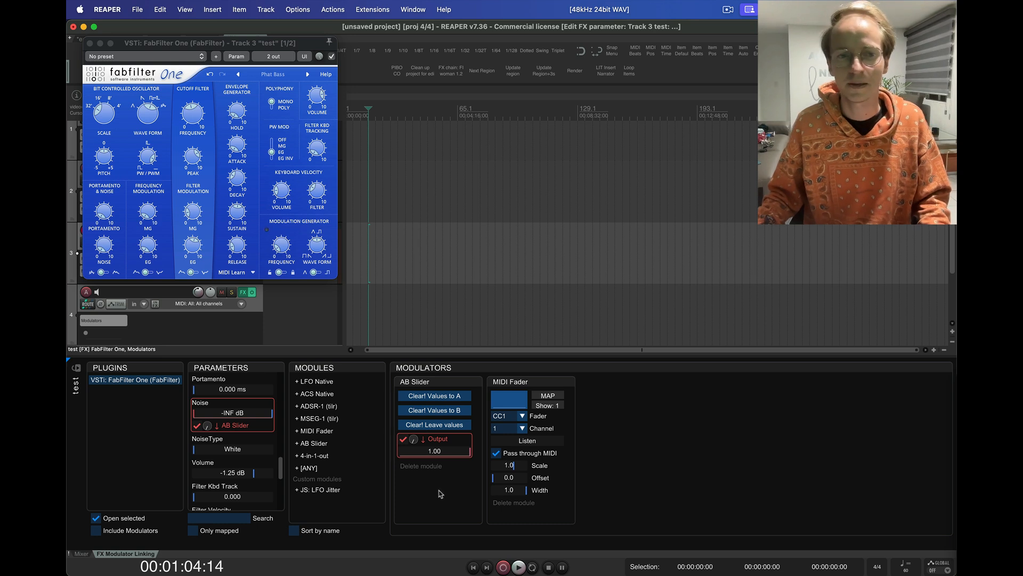
{"action": "left_click", "coordinate": [90, 43]}
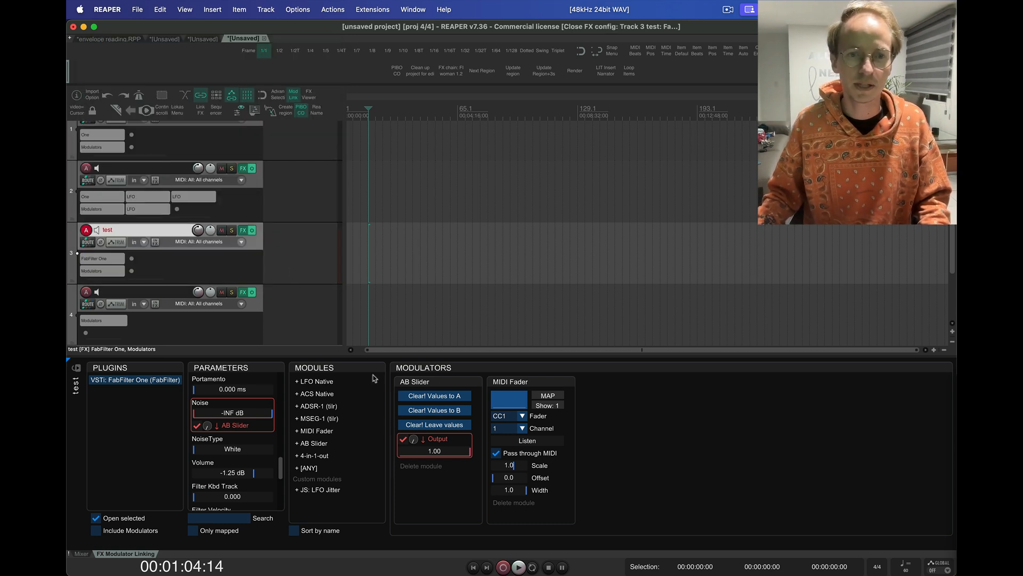